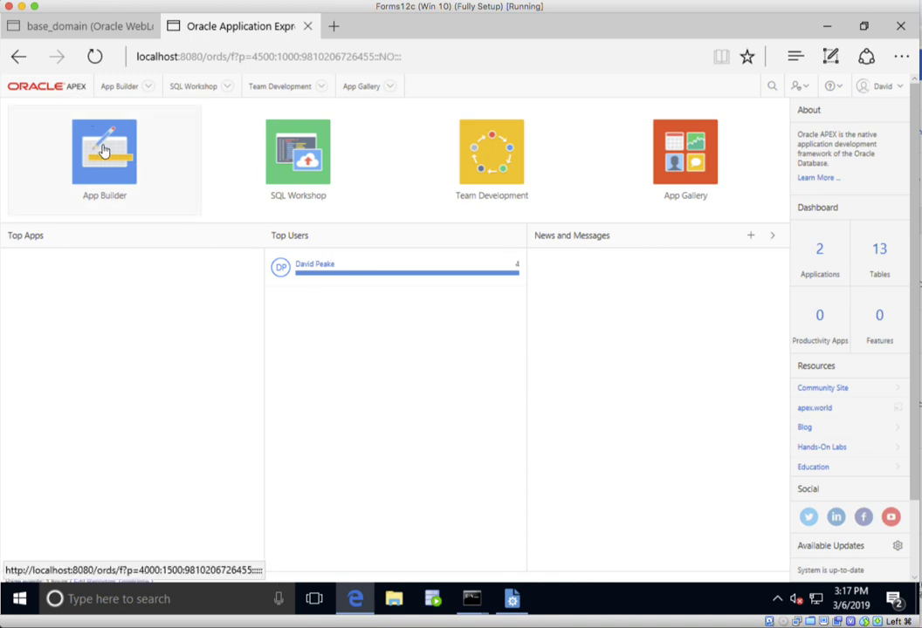
- Start creating a new application in App Builder and name it Canvases
left_click(103, 151)
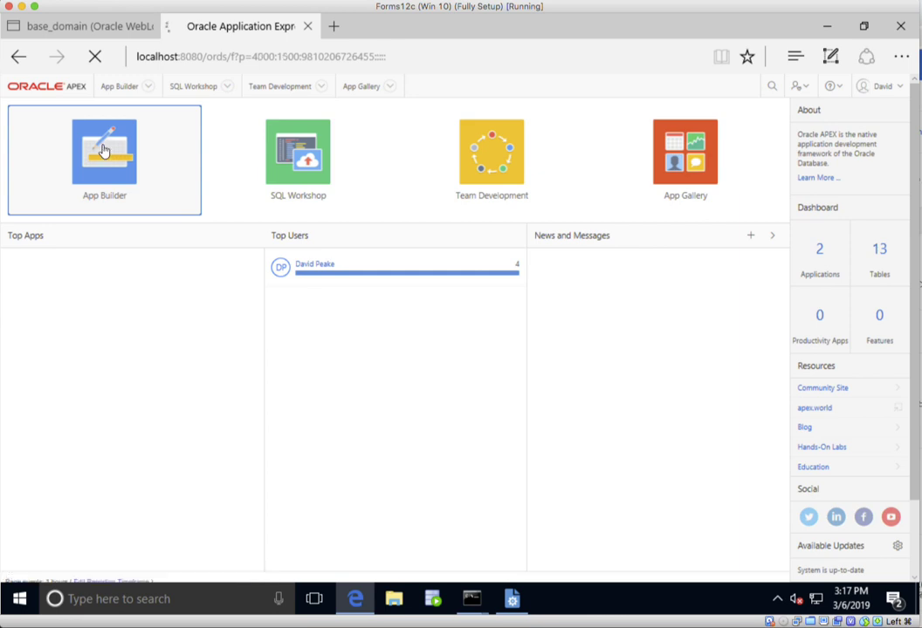
left_click(104, 152)
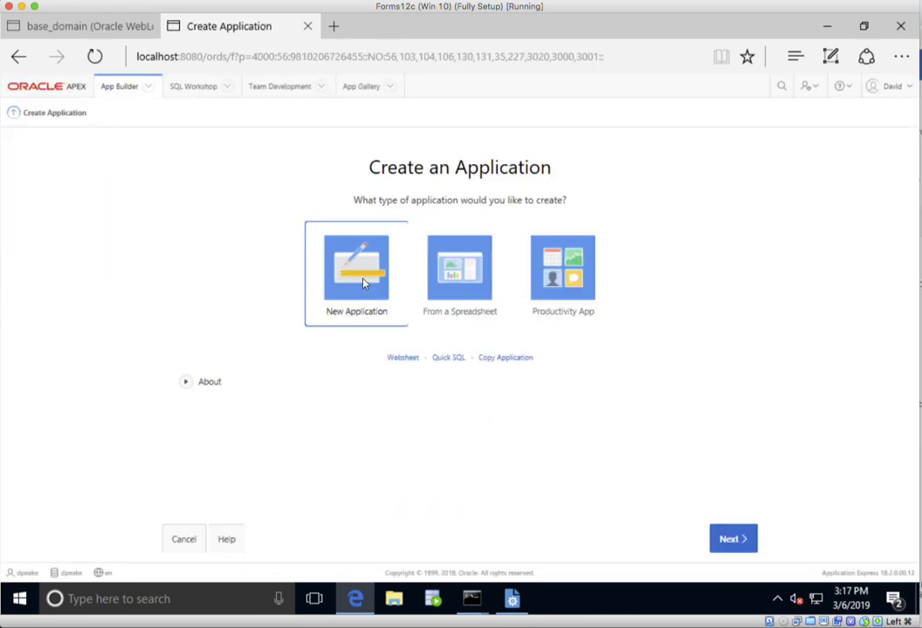
left_click(364, 282)
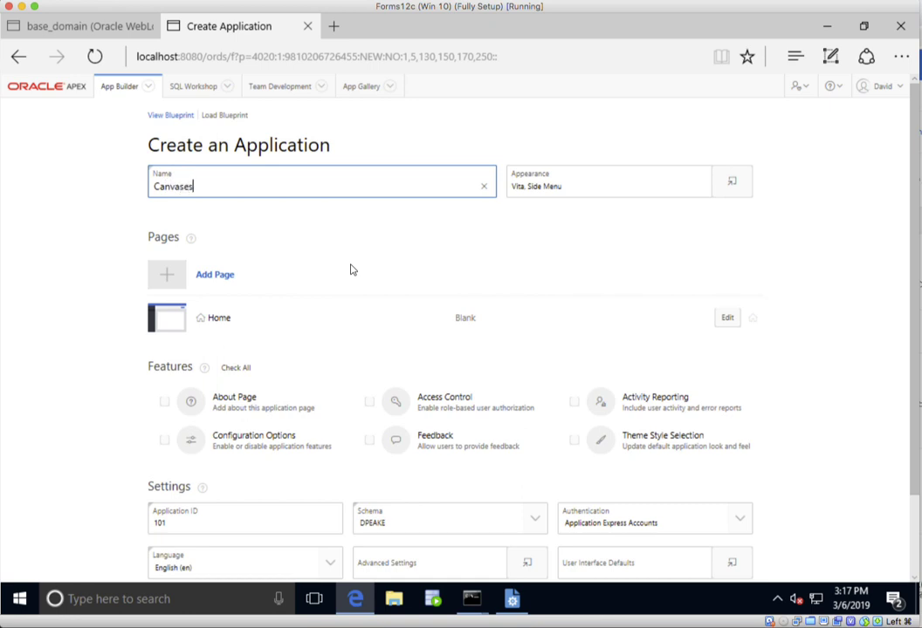
- Set up an interactive report page named Customers on the S_CUSTOMER table with an included form
left_click(218, 276)
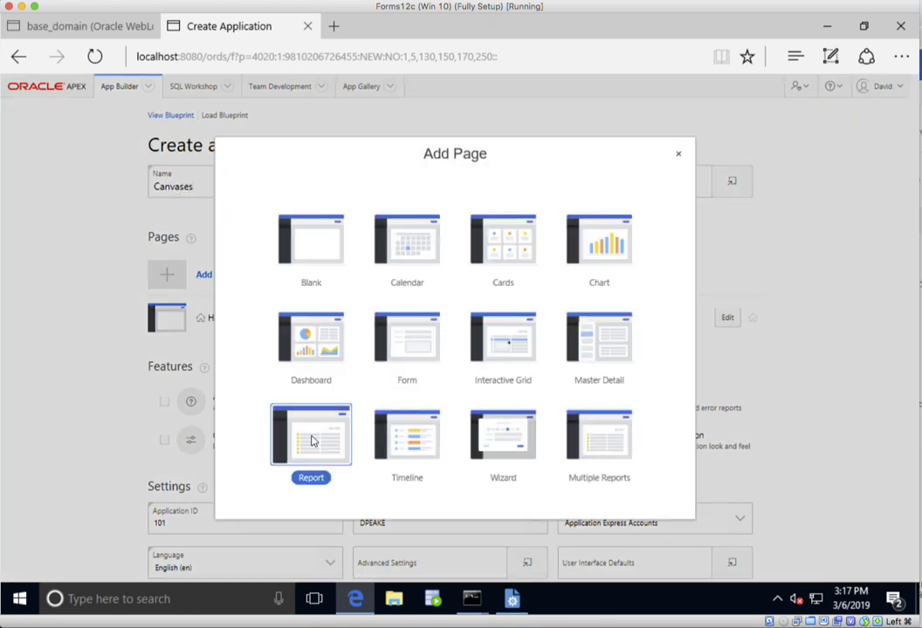
left_click(312, 439)
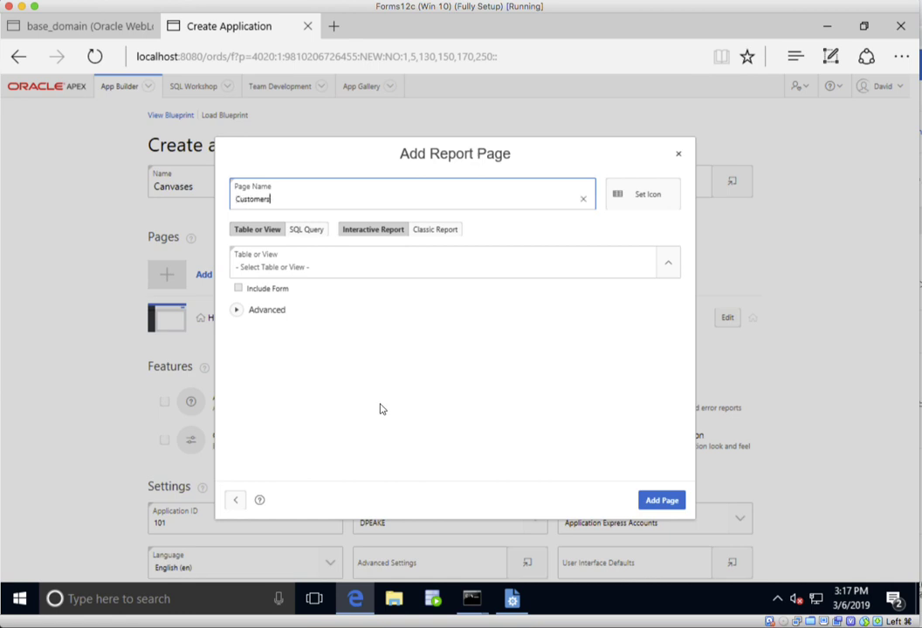
left_click(369, 267)
left_click(369, 267)
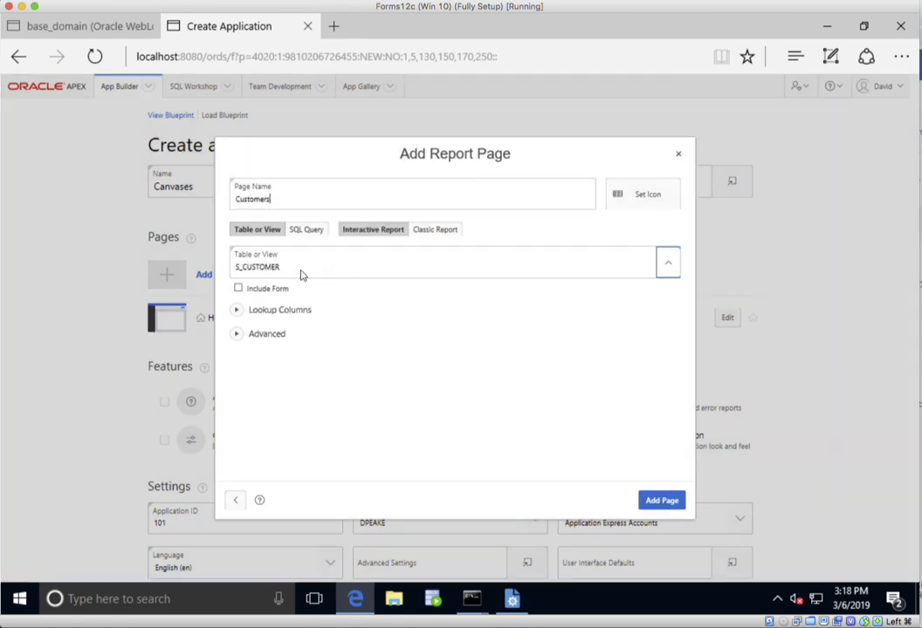
left_click(240, 289)
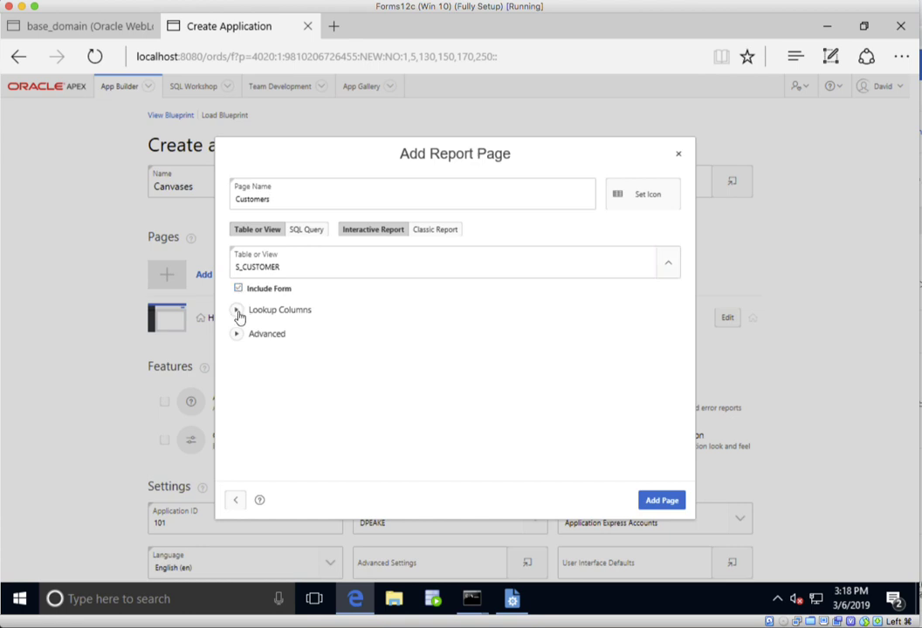
- Set the lookups SALES_REP_ID to S_EMP.LAST_NAME and REGION_ID to S_REGION.NAME, and add the Customers page to the application
left_click(238, 315)
left_click(300, 348)
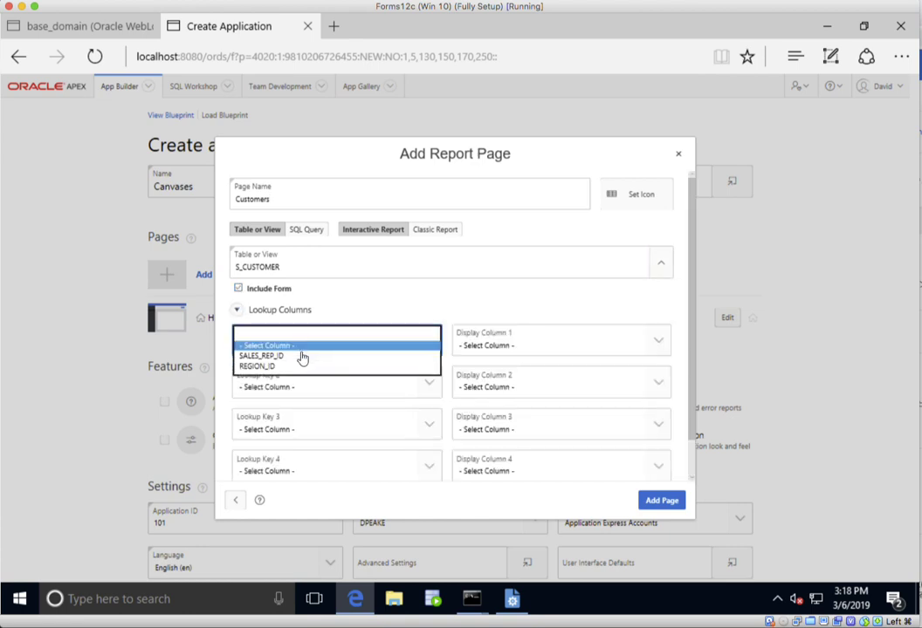
left_click(305, 357)
left_click(510, 348)
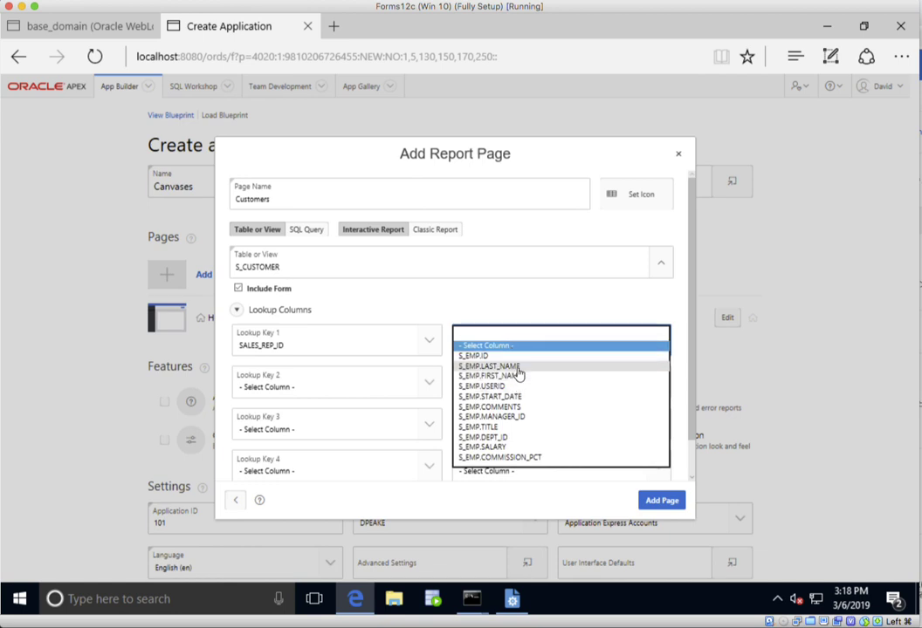
left_click(519, 368)
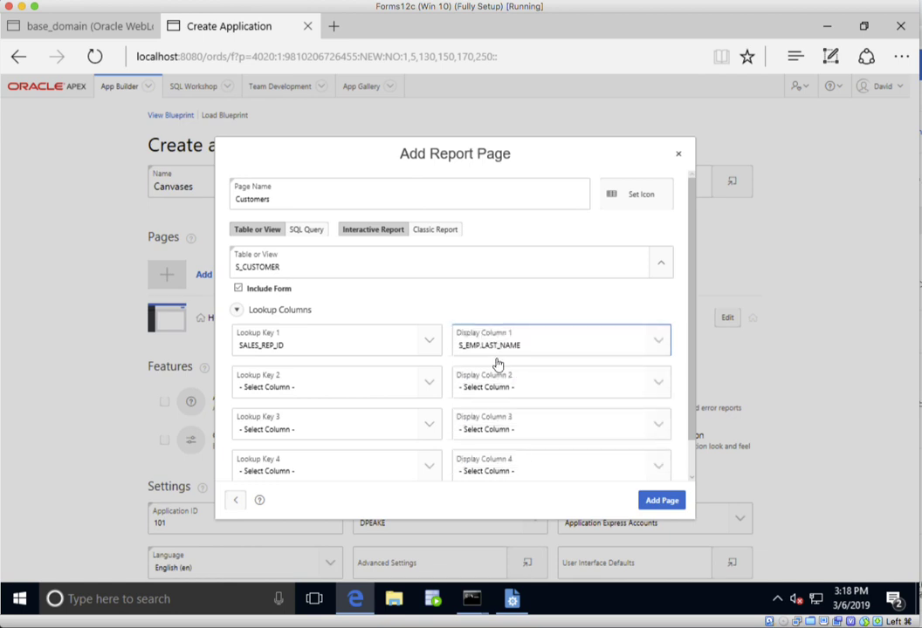
left_click(329, 390)
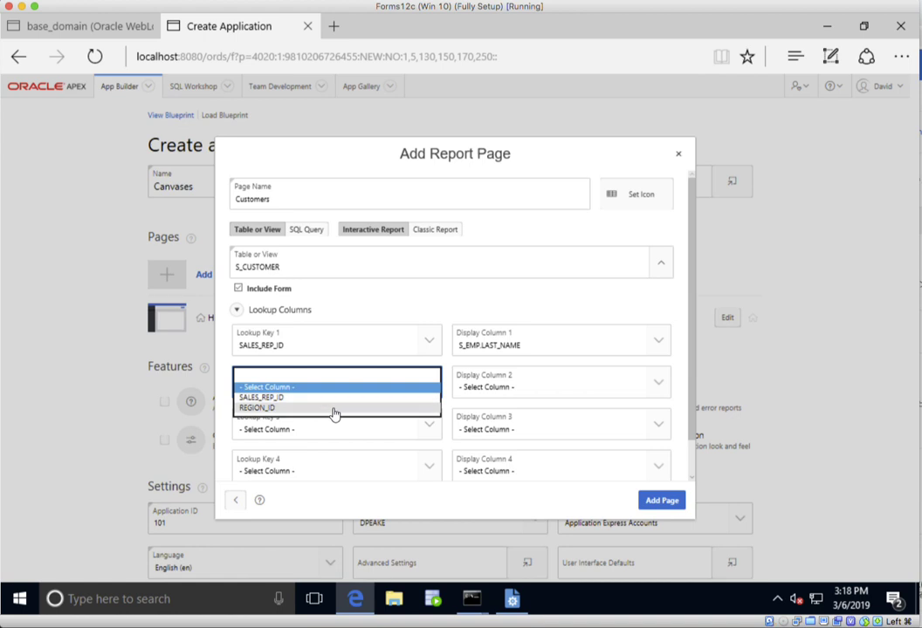
left_click(333, 410)
left_click(514, 396)
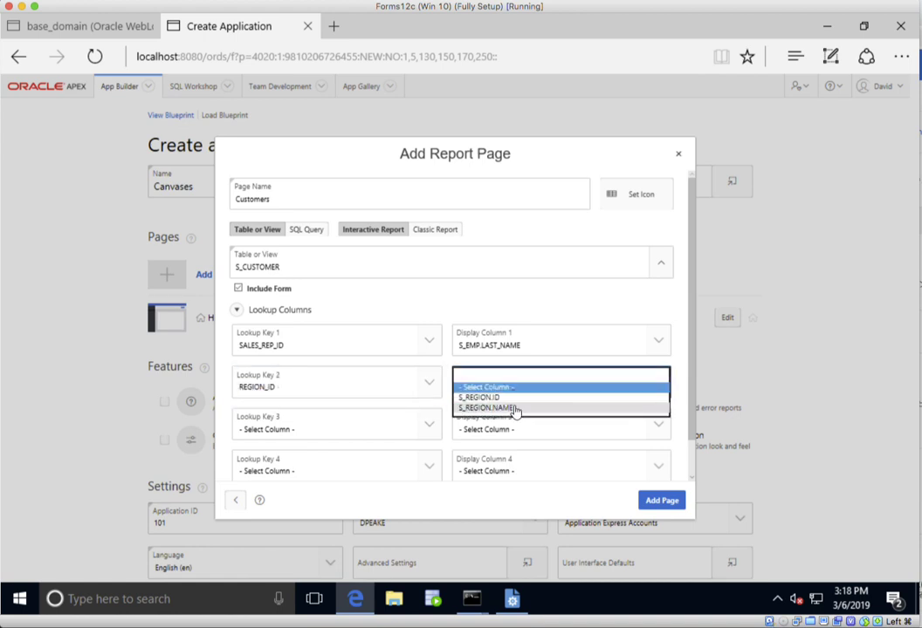
left_click(514, 402)
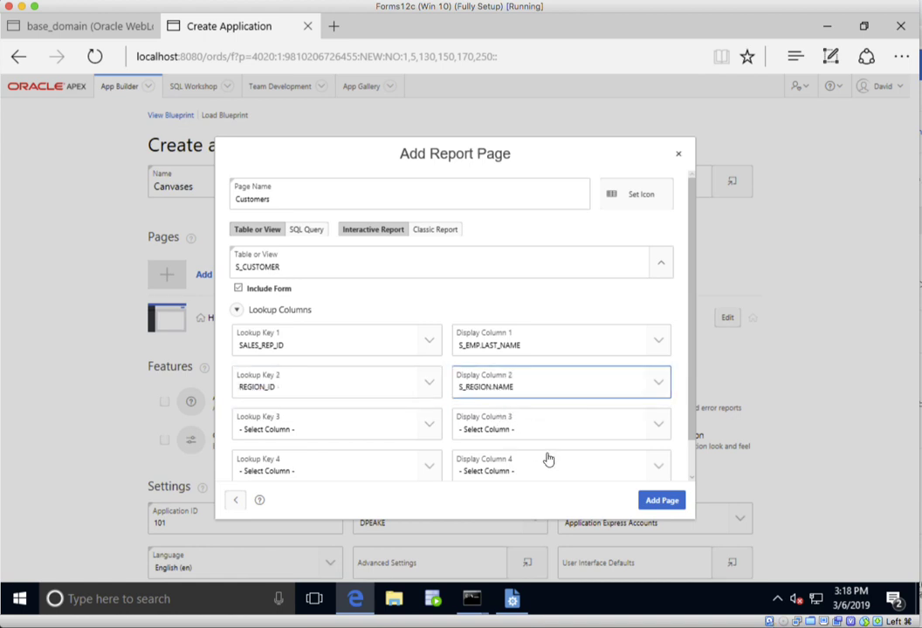
left_click(662, 500)
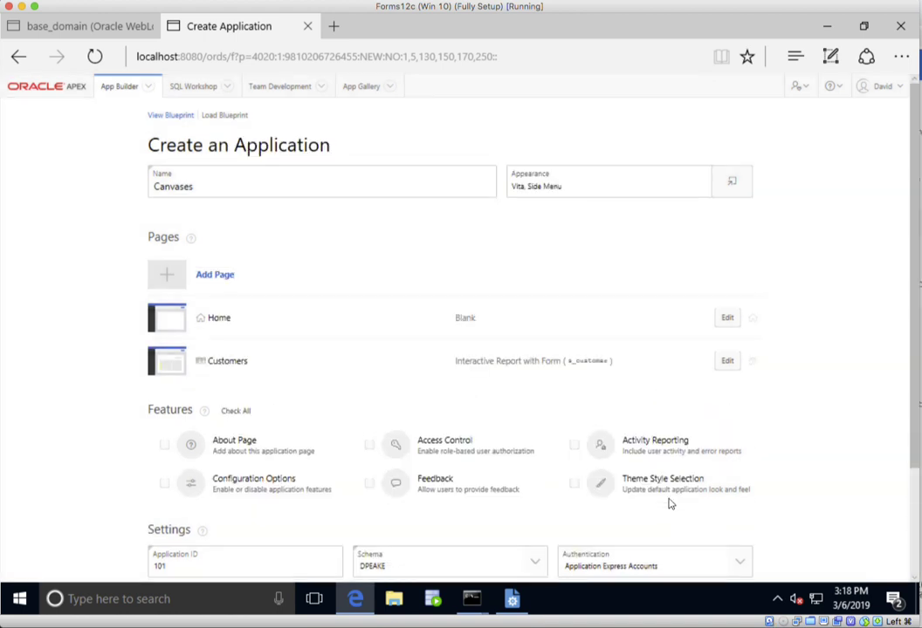
- Set up a side-by-side master detail page named Orders - Side by Side on the S_ORD table
left_click(214, 276)
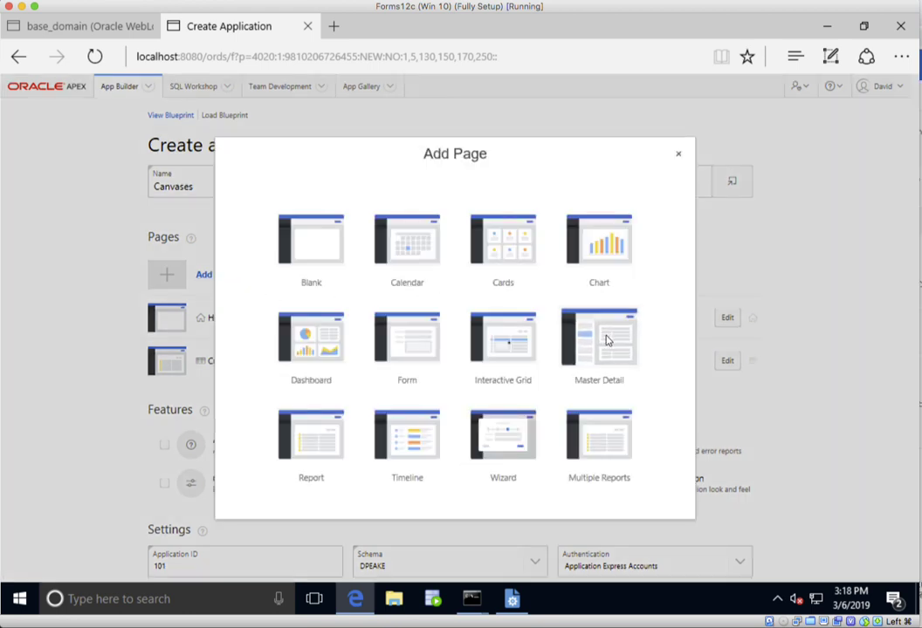
left_click(602, 340)
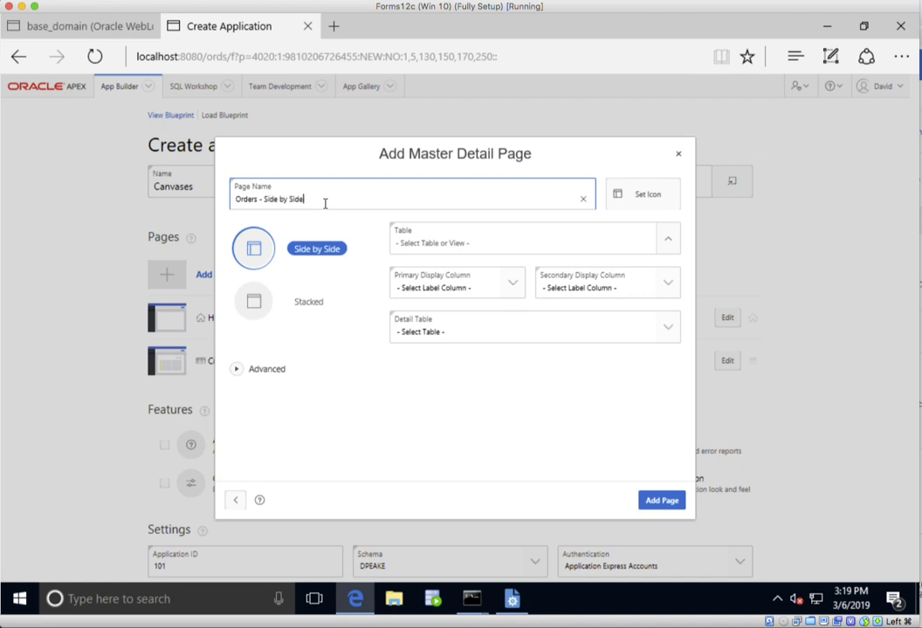
left_click(669, 243)
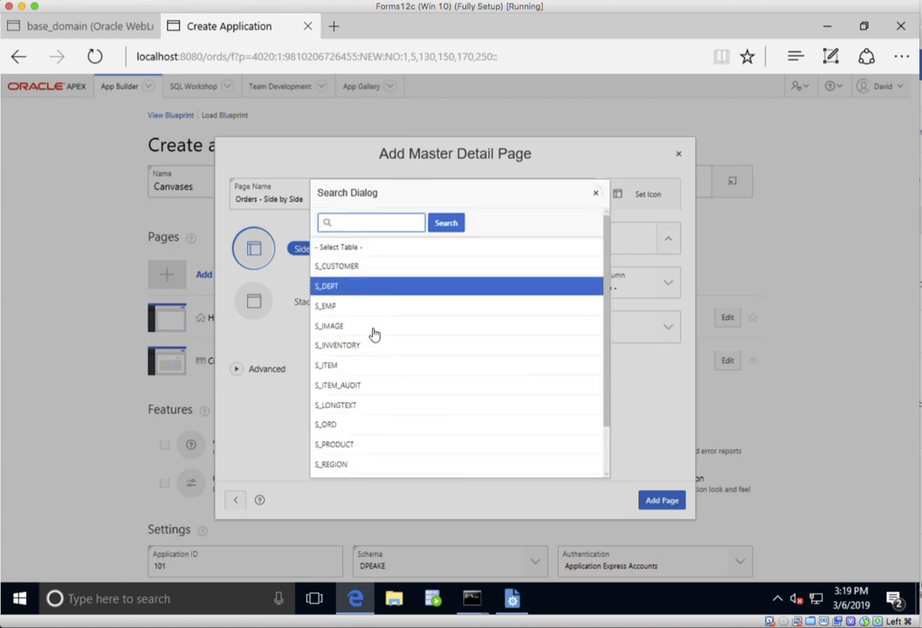
left_click(377, 425)
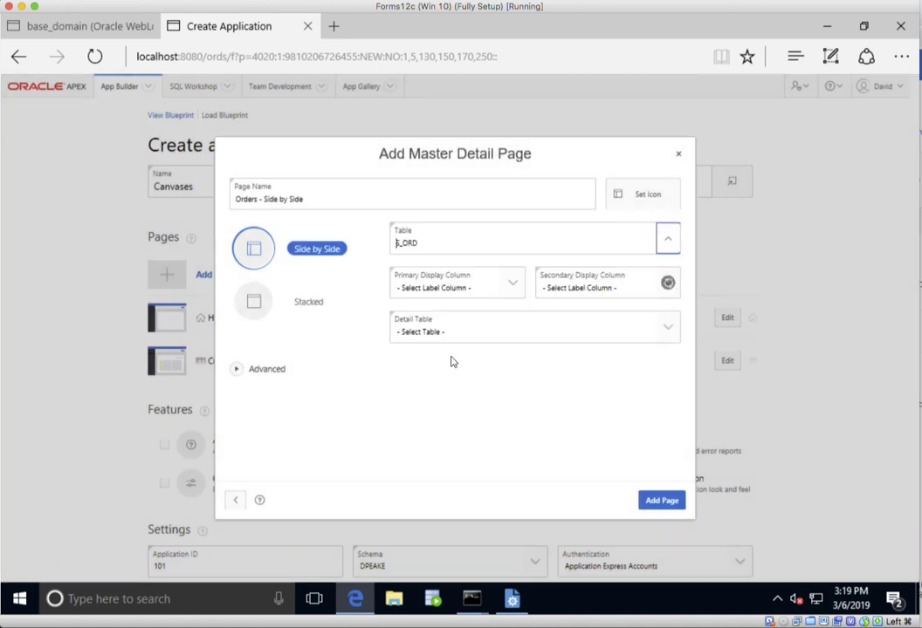
- Set DATE_ORDERED as primary and CUSTOMER_ID as secondary display column with S_ITEM as detail table, and add the page
left_click(511, 286)
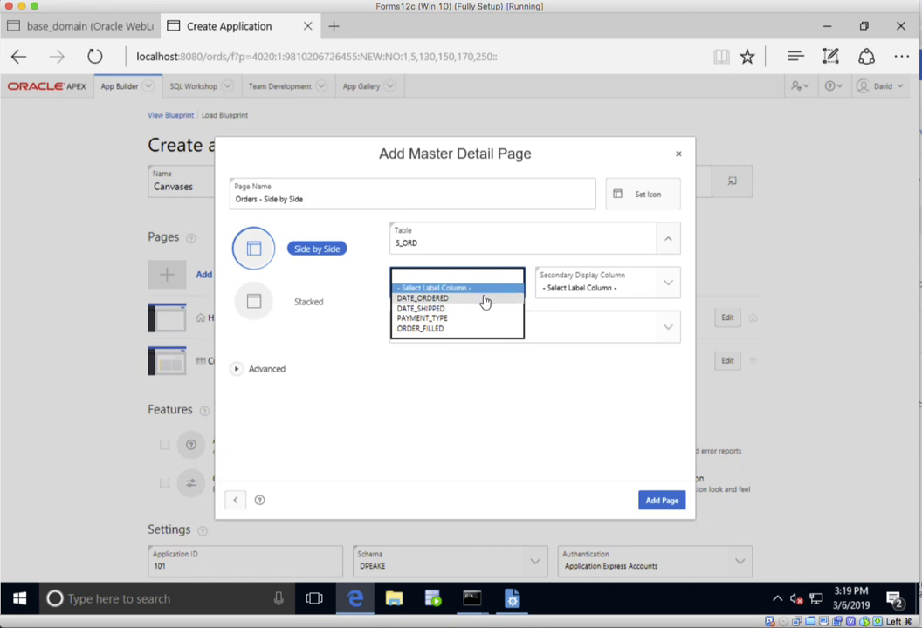
left_click(485, 301)
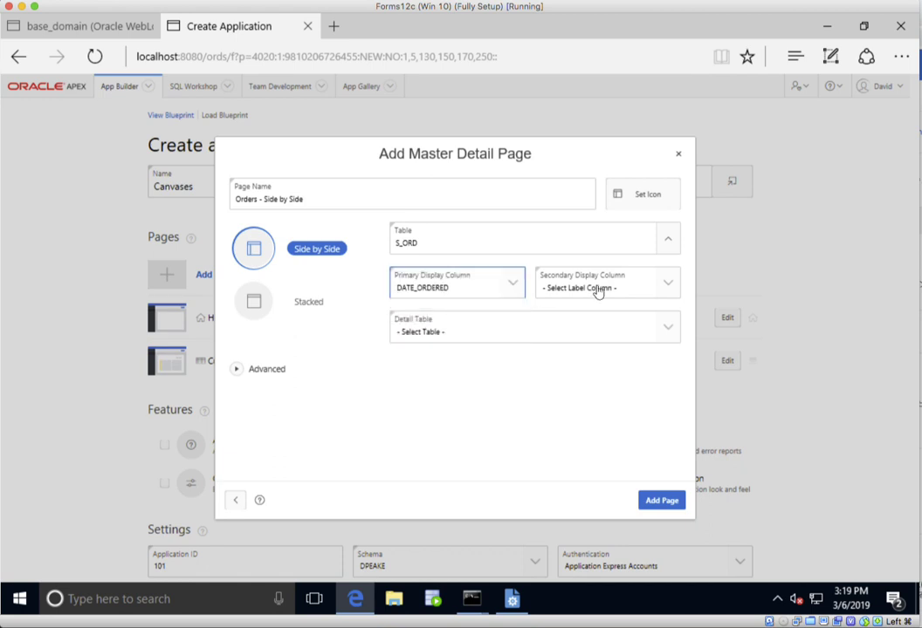
left_click(601, 288)
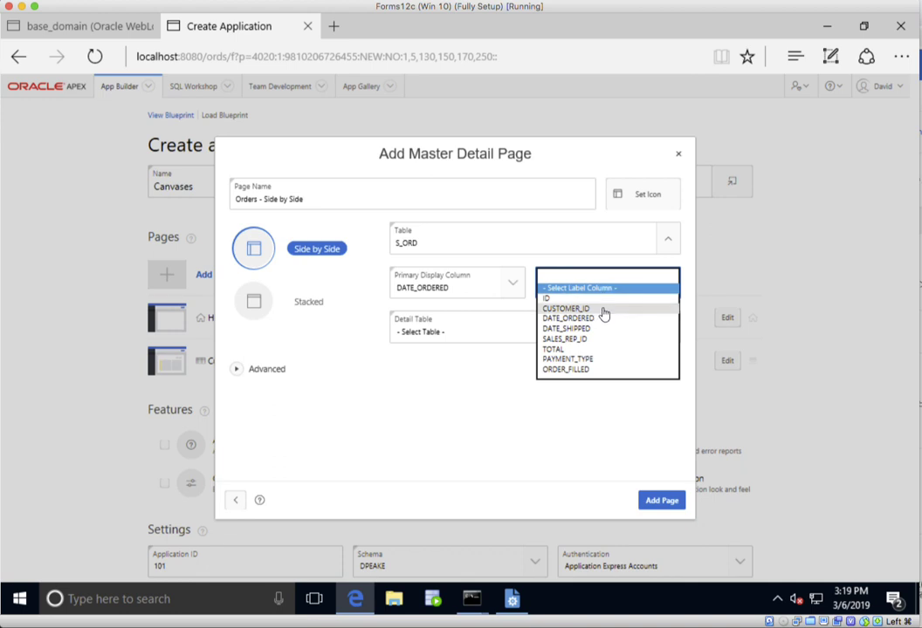
left_click(603, 311)
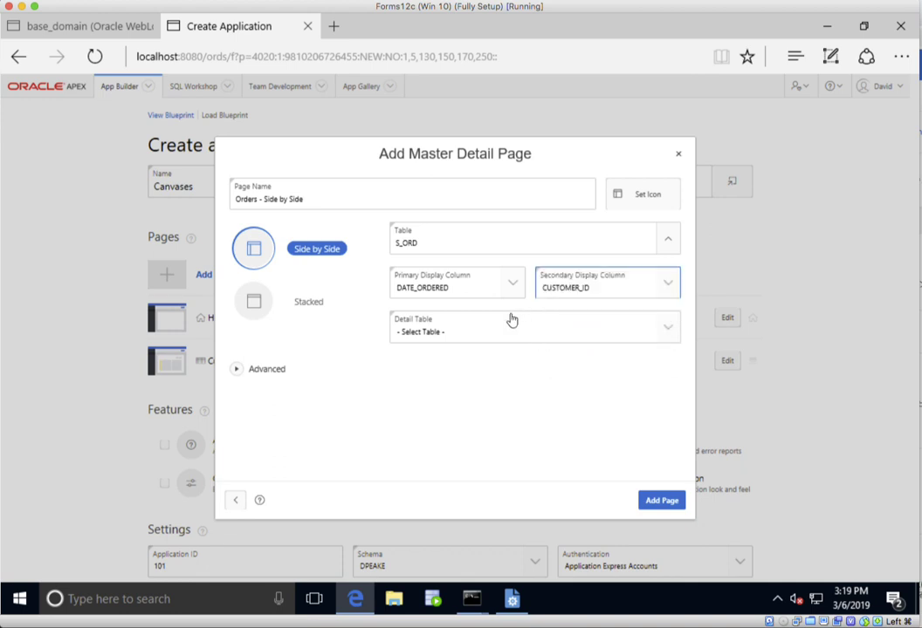
left_click(657, 331)
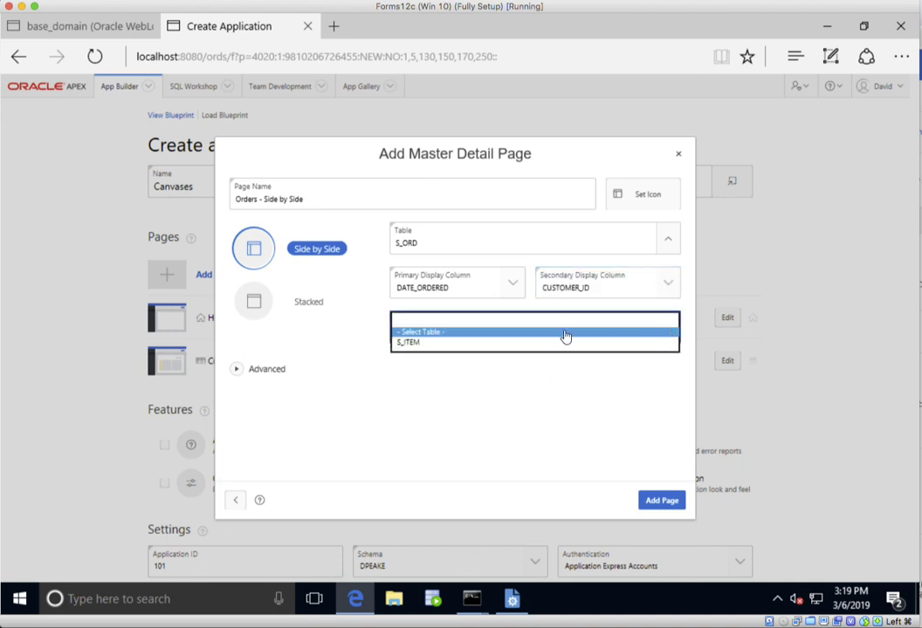
left_click(530, 343)
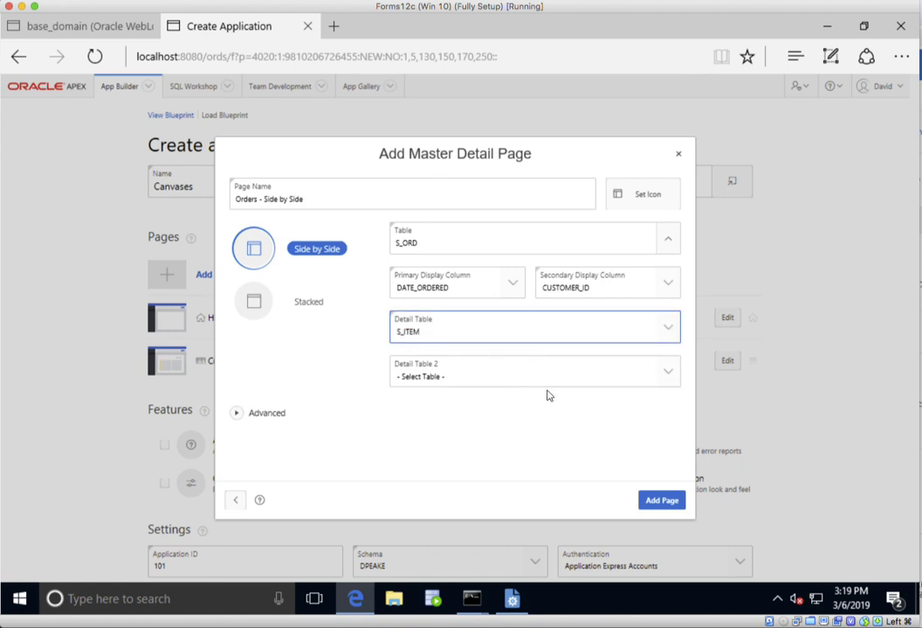
left_click(667, 504)
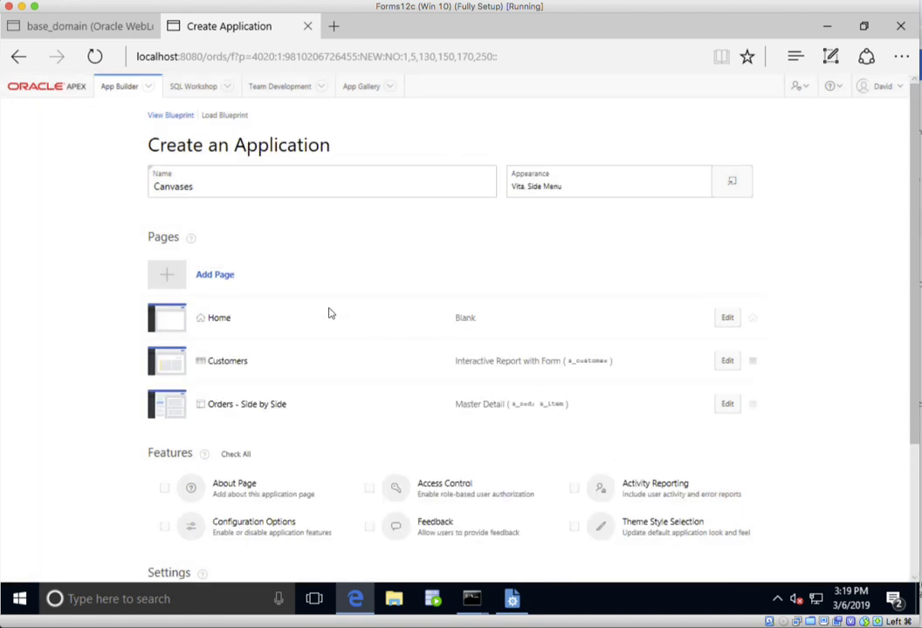
- Add a stacked master detail page named Orders - Stacked with S_ORD as the table and S_ITEM as the detail table
left_click(216, 275)
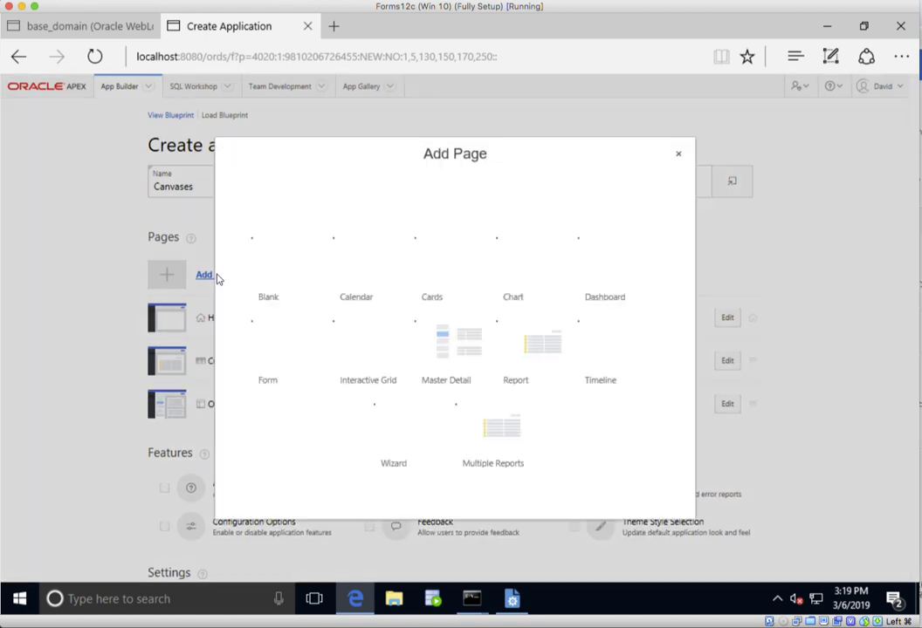
left_click(588, 338)
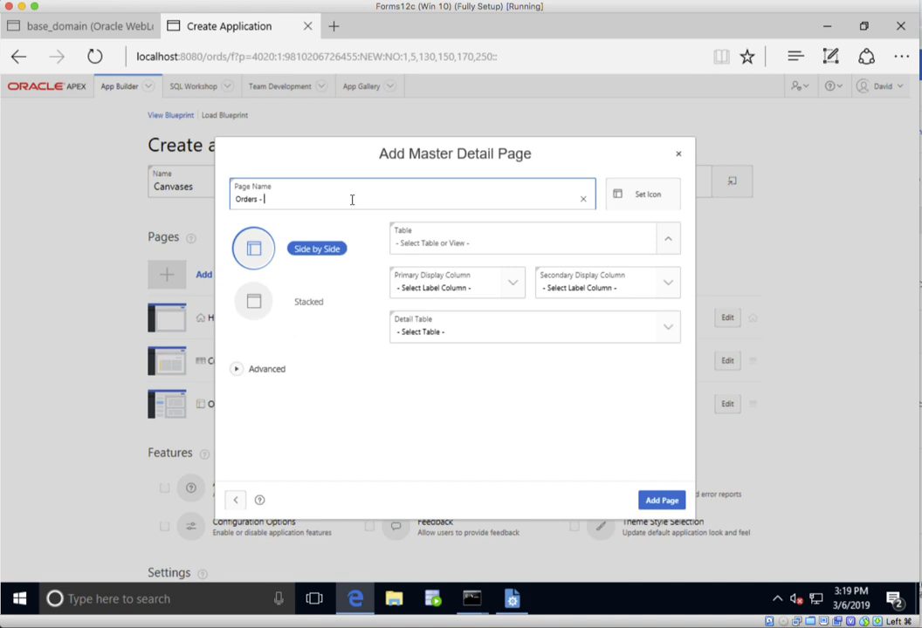
left_click(252, 302)
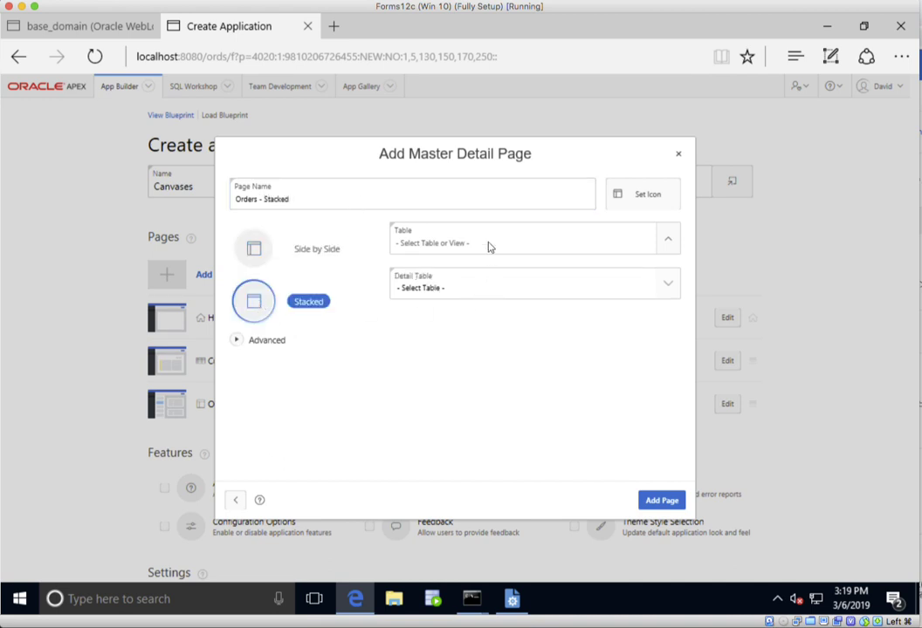
left_click(665, 240)
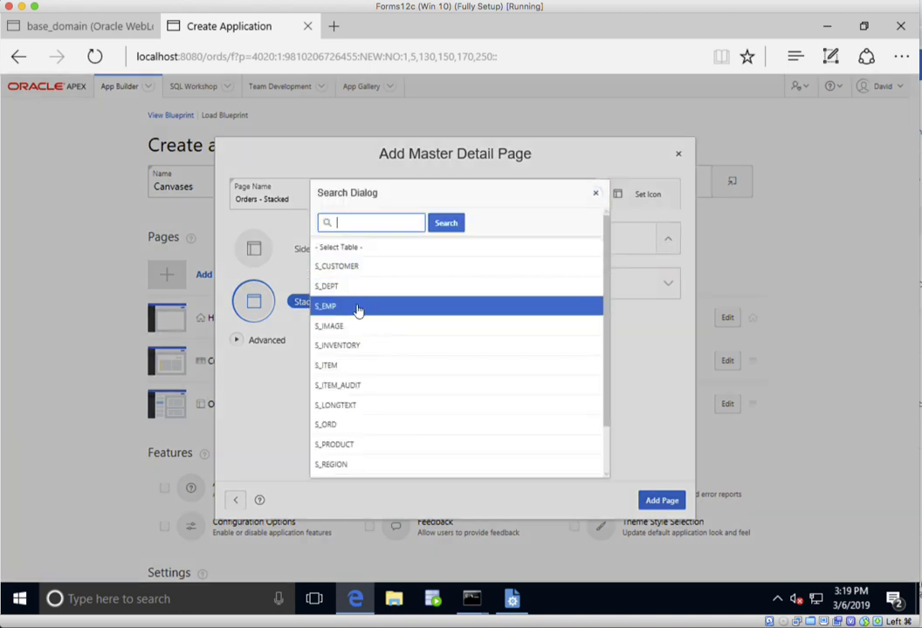
left_click(364, 425)
left_click(672, 286)
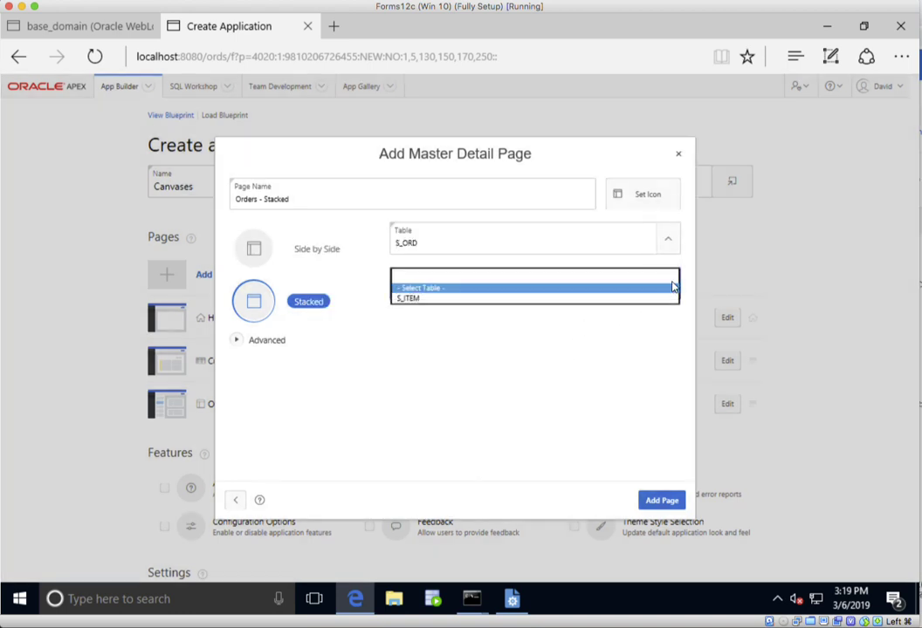
left_click(626, 302)
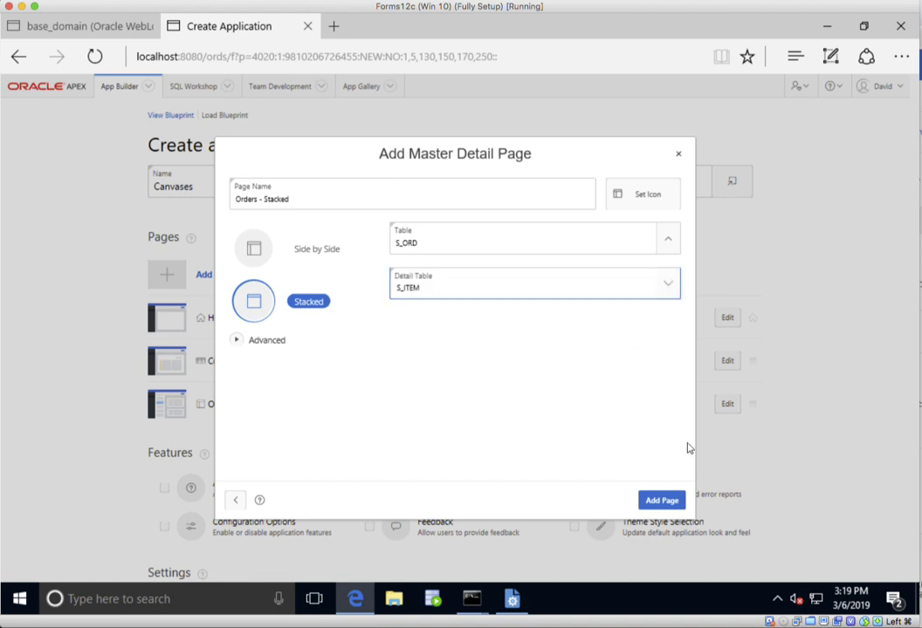
left_click(646, 500)
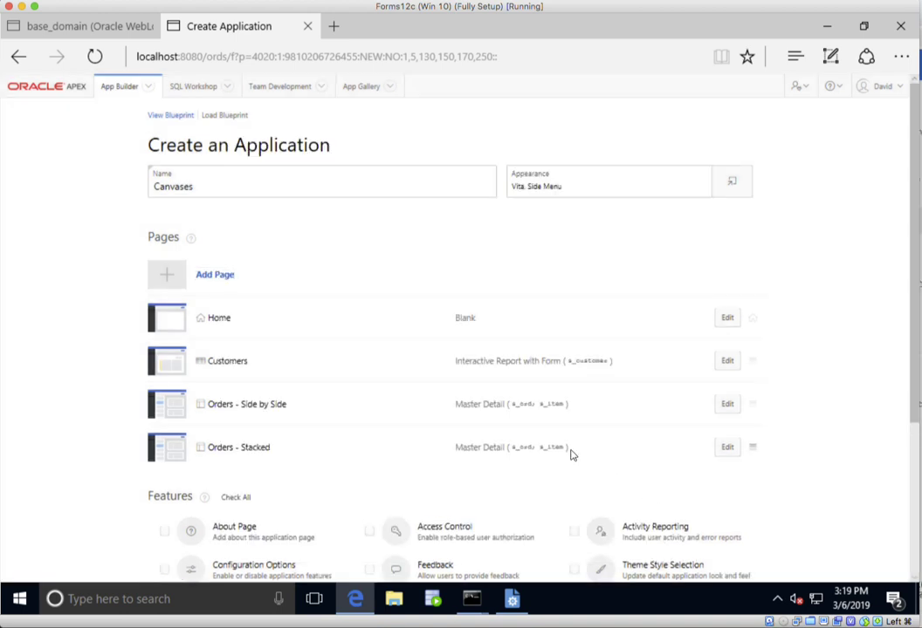
- Create the Canvases application with the defined pages and run it
scroll(572, 454, "down", 3)
left_click(522, 536)
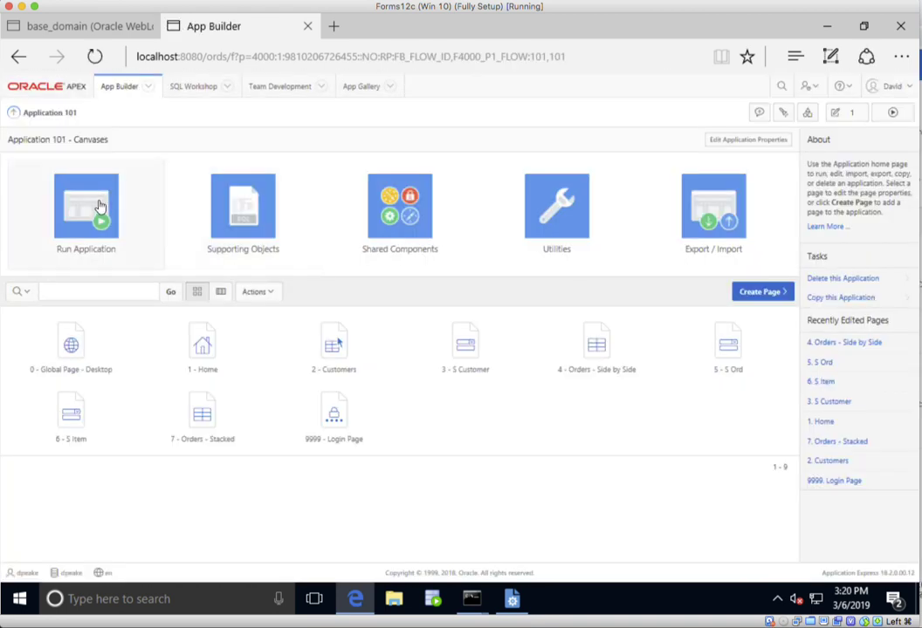
left_click(96, 206)
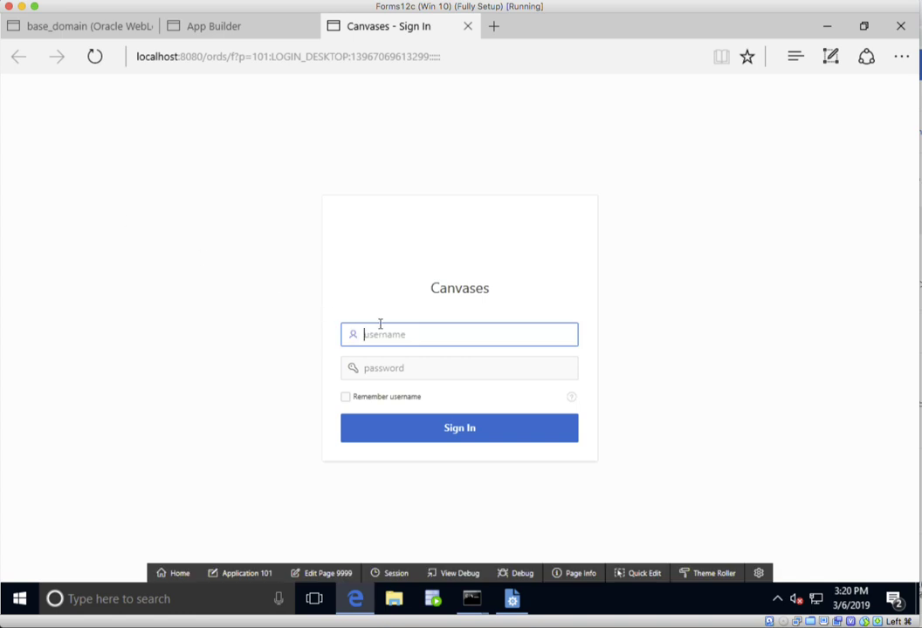
- Sign in to the Canvases application with the account's username and password
type("dpeake")
key("Tab")
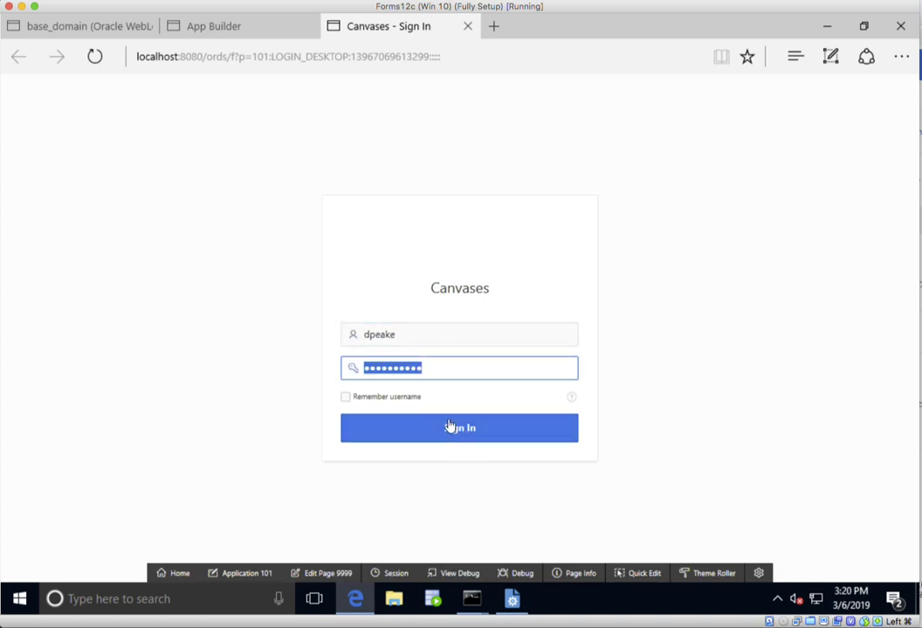
left_click(395, 398)
left_click(469, 430)
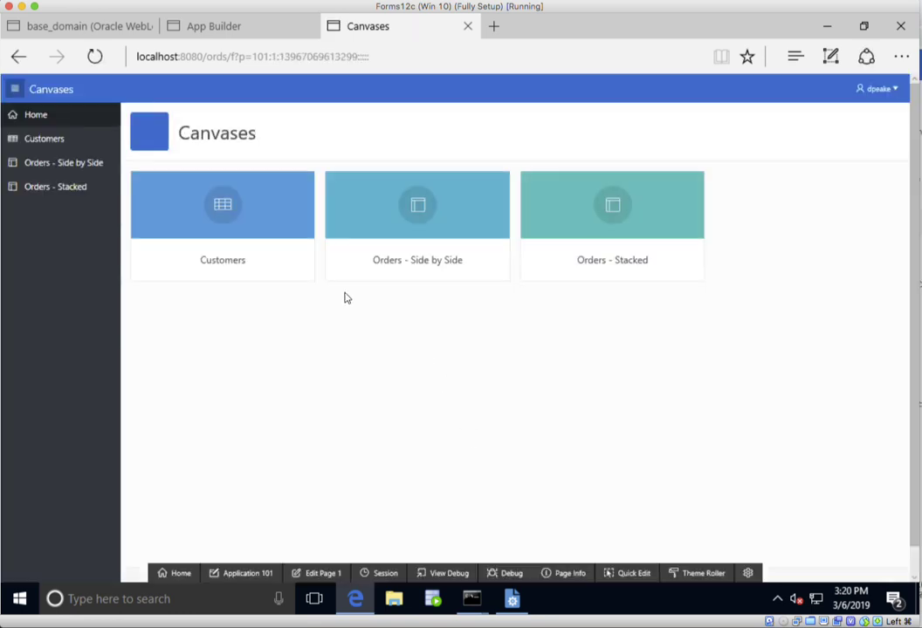
- Open the Customers report and examine the fields in the edit form of the Beisbol Si! record
left_click(287, 259)
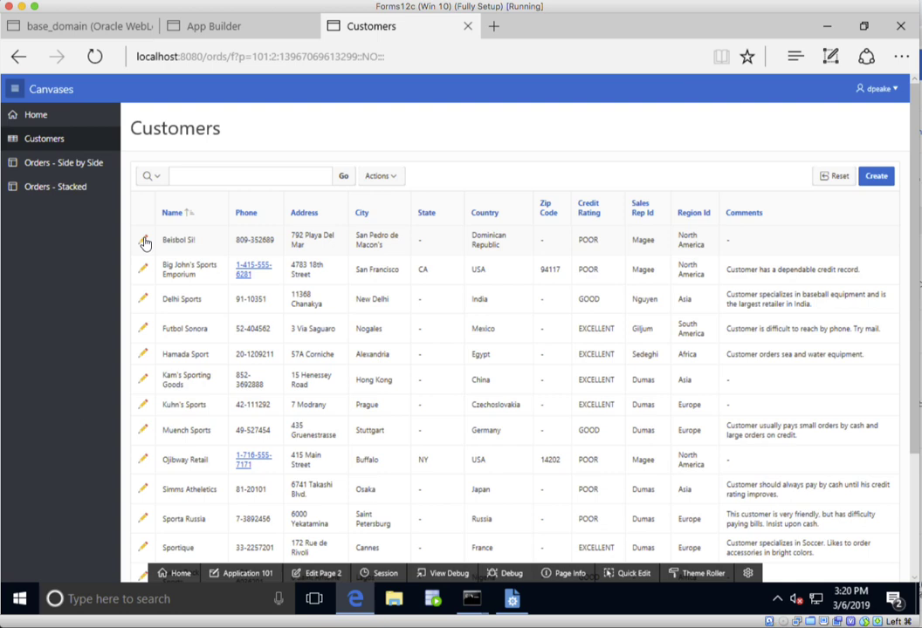
left_click(144, 242)
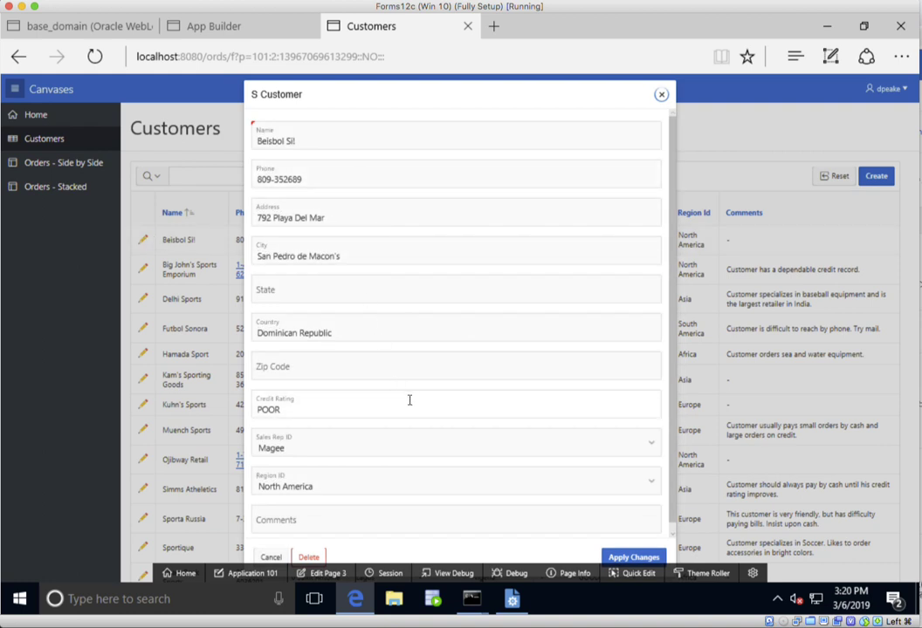
scroll(409, 400, "down", 1)
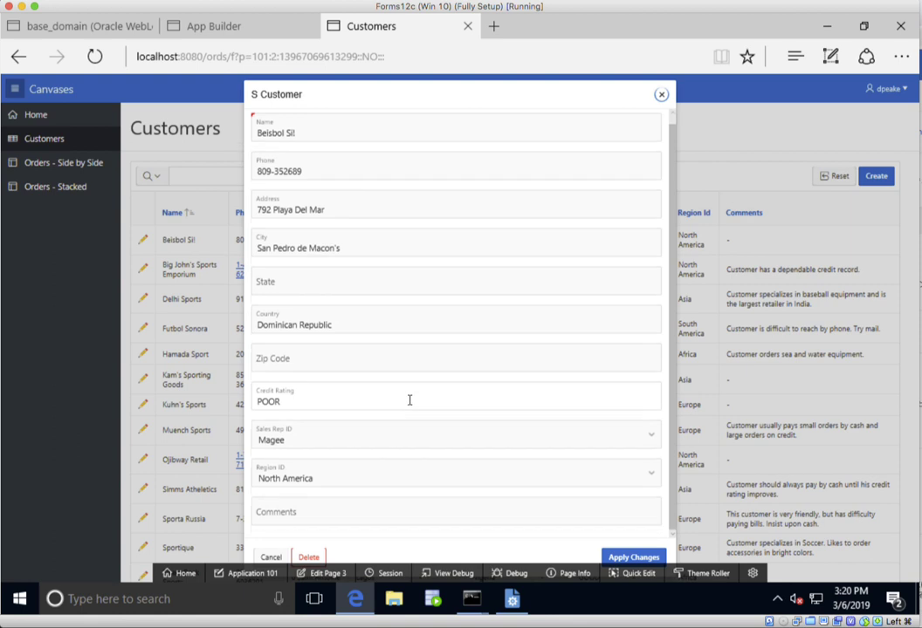
scroll(410, 400, "up", 1)
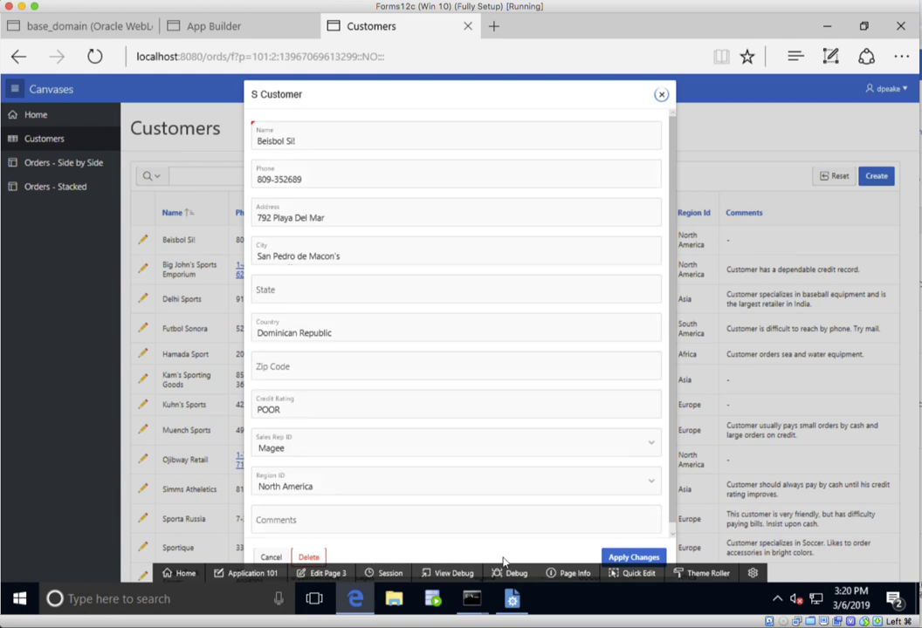
- Open the State field in Page Designer with Quick Edit, place P3_STATE beside P3_CITY on the same row, and save the page
left_click(639, 575)
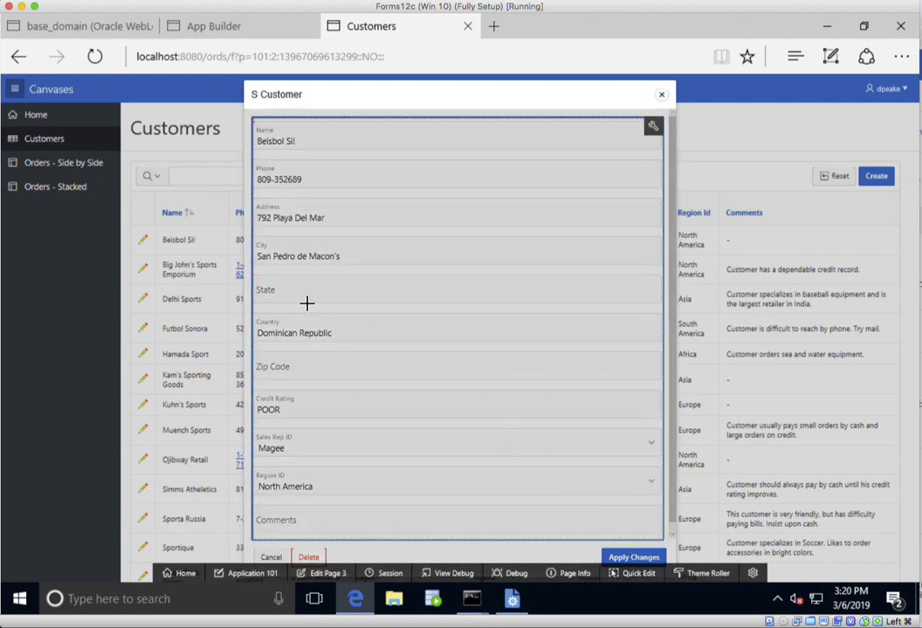
left_click(267, 288)
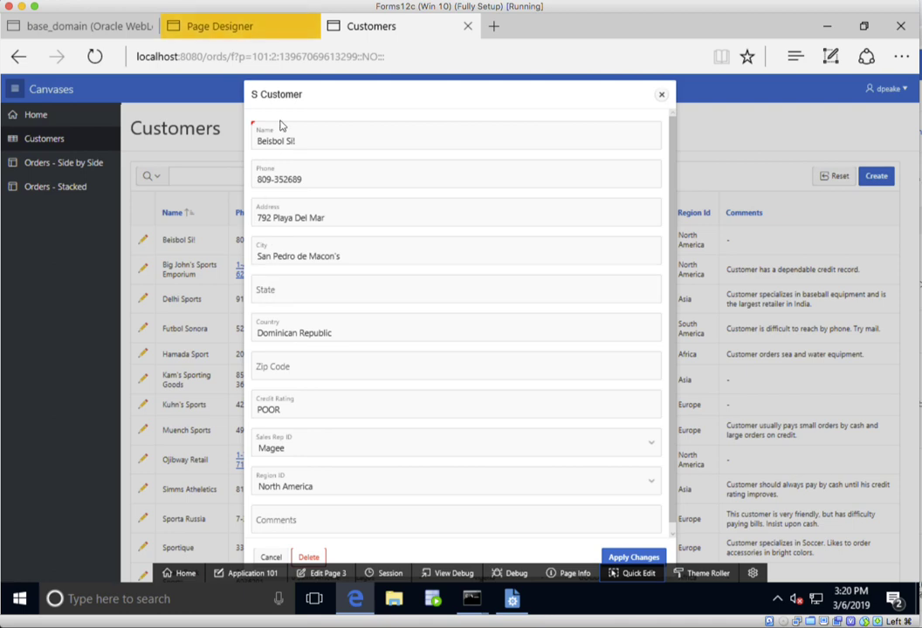
left_click(284, 34)
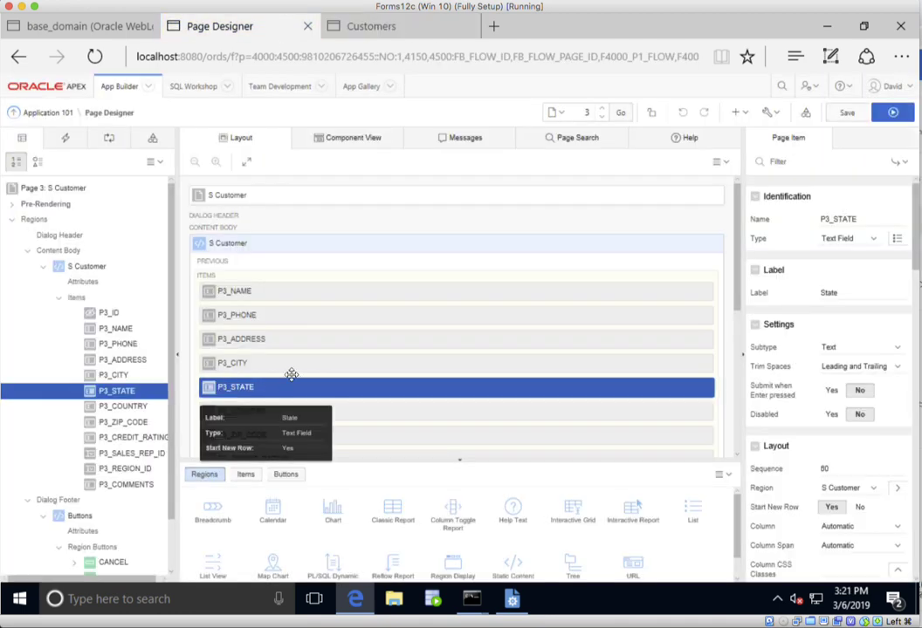
left_click_drag(291, 384, 704, 364)
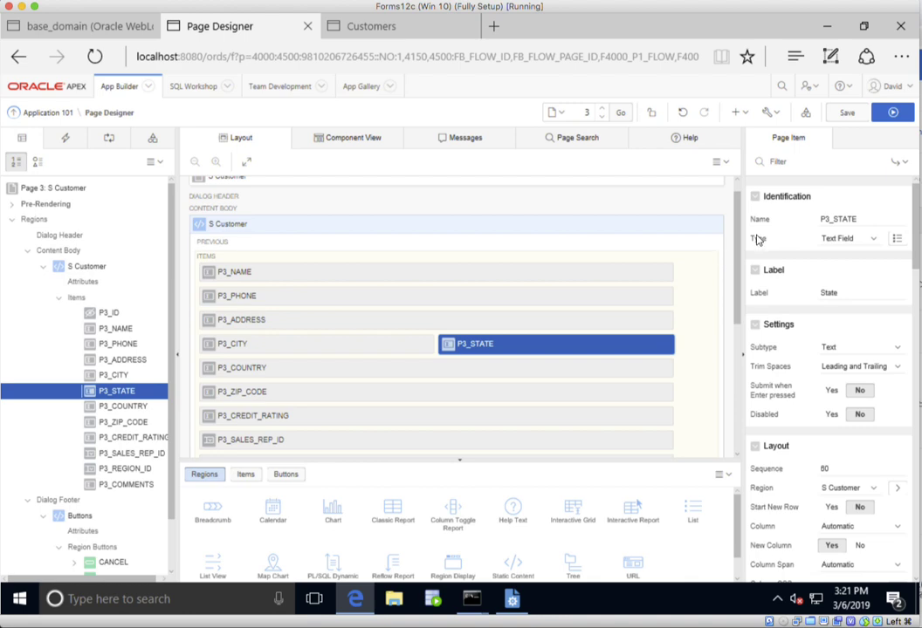
left_click(849, 116)
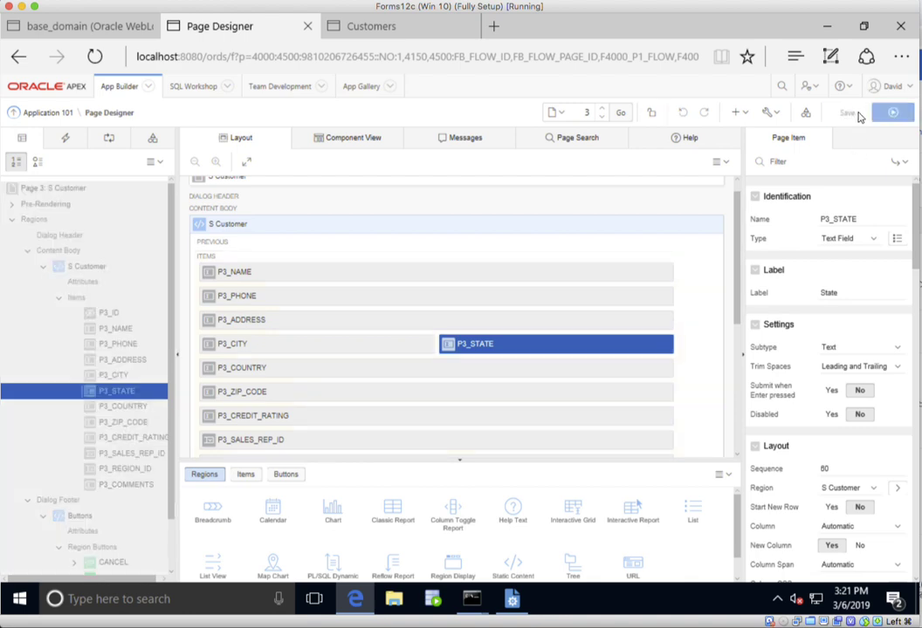
- Return to the running application, close the old customer form, and open the Delhi Sports record to check the new layout
left_click(441, 31)
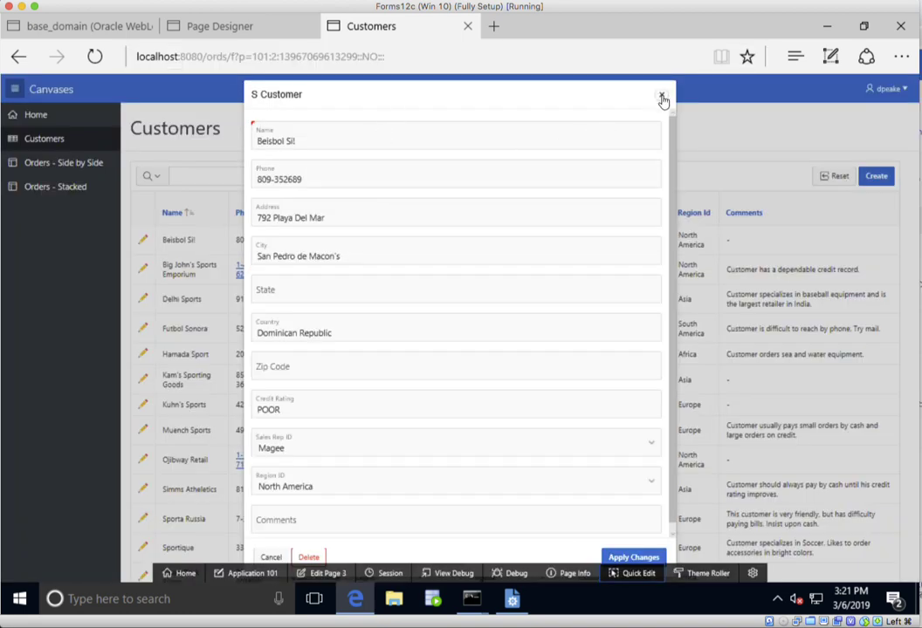
left_click(662, 98)
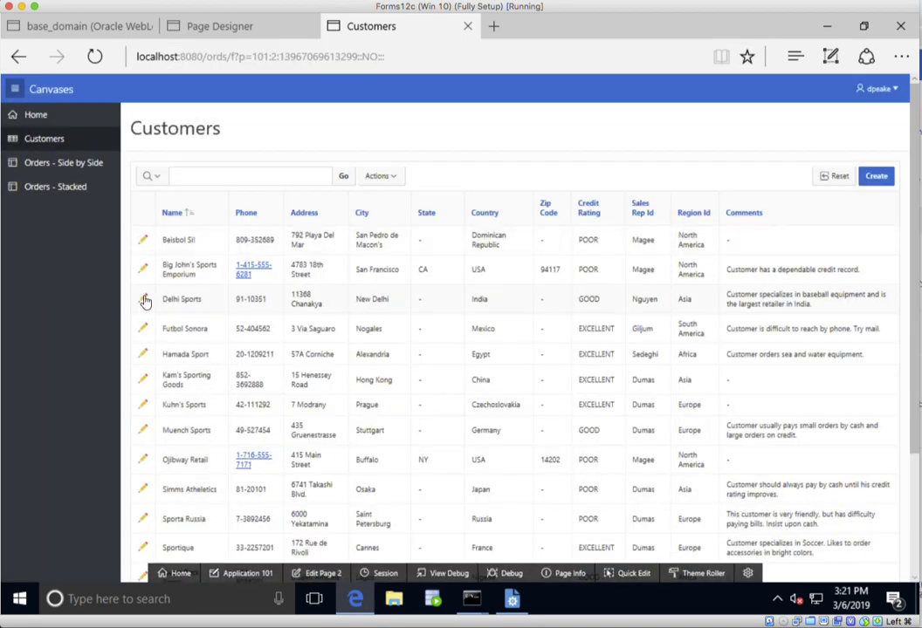
left_click(143, 299)
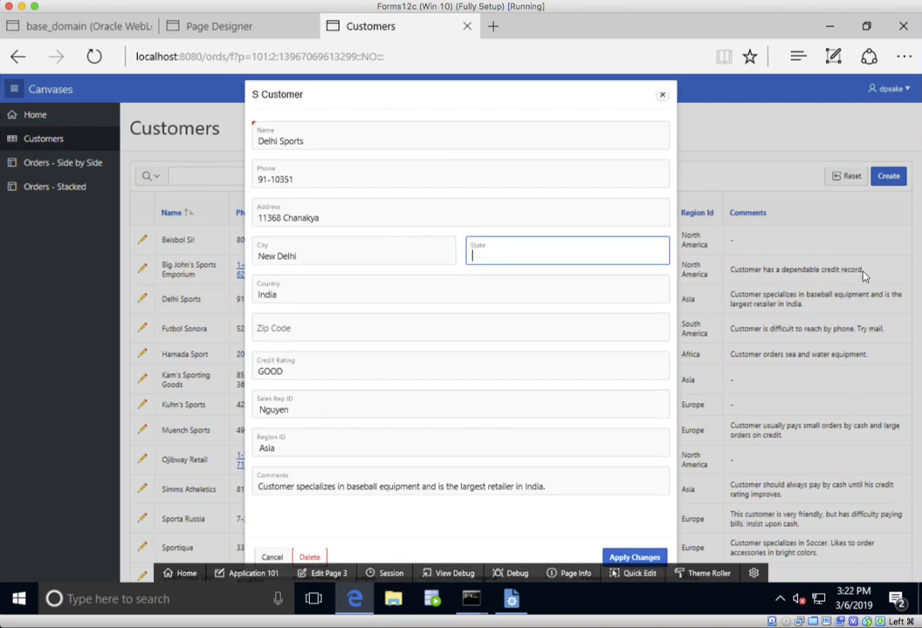
- Check how the customer form adapts to a reduced browser window, restore the full size, and close the form
left_click(867, 27)
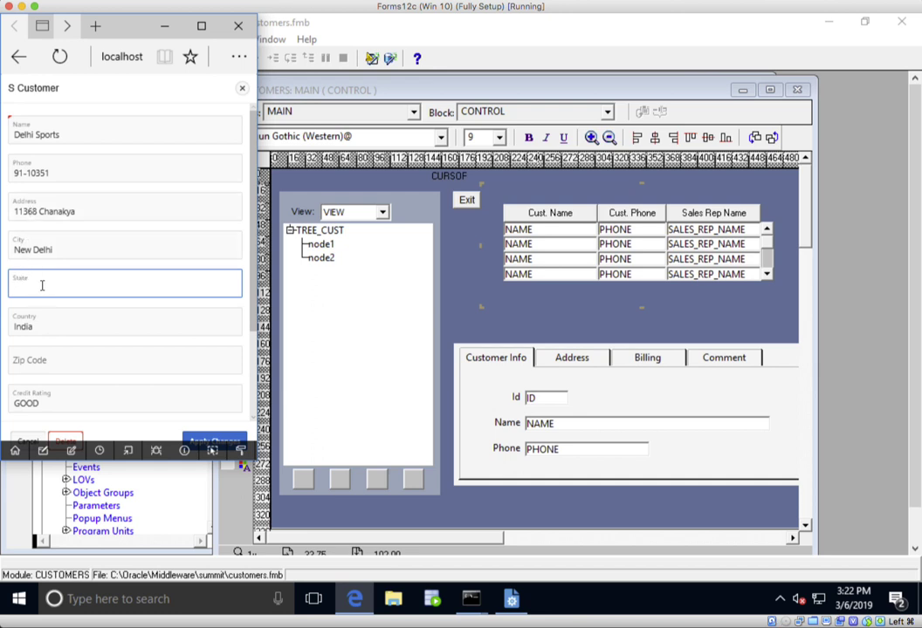
left_click(202, 29)
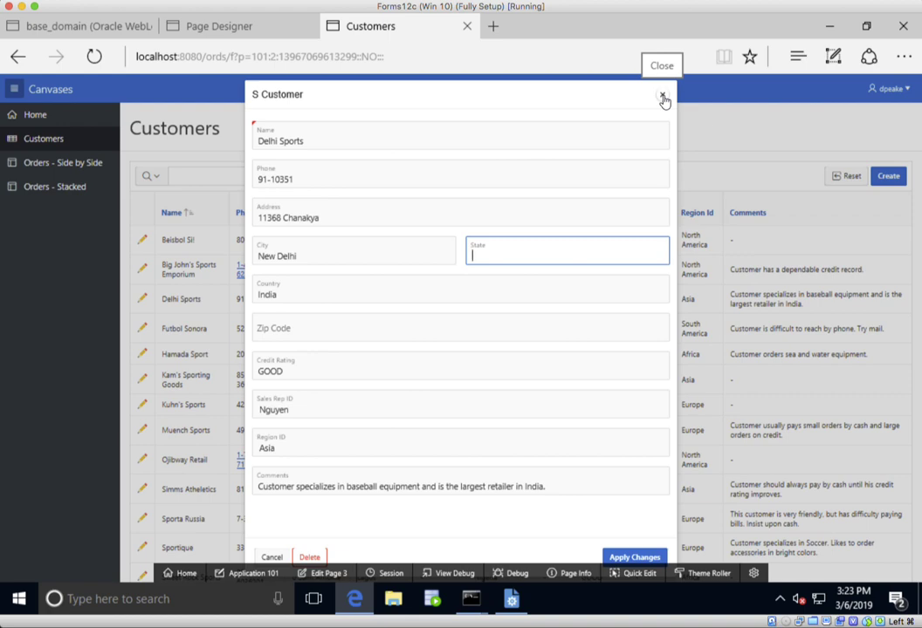
left_click(662, 97)
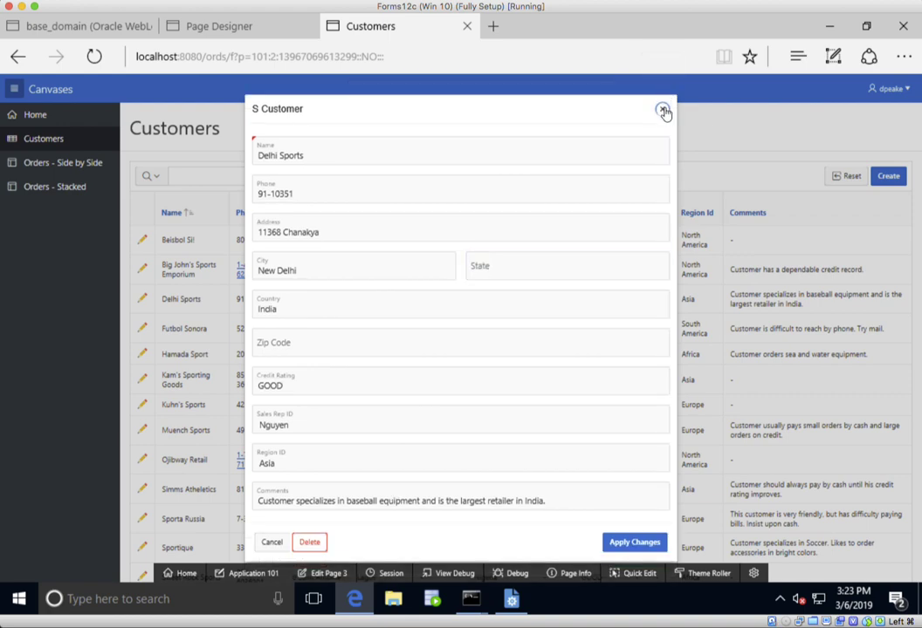
left_click(663, 111)
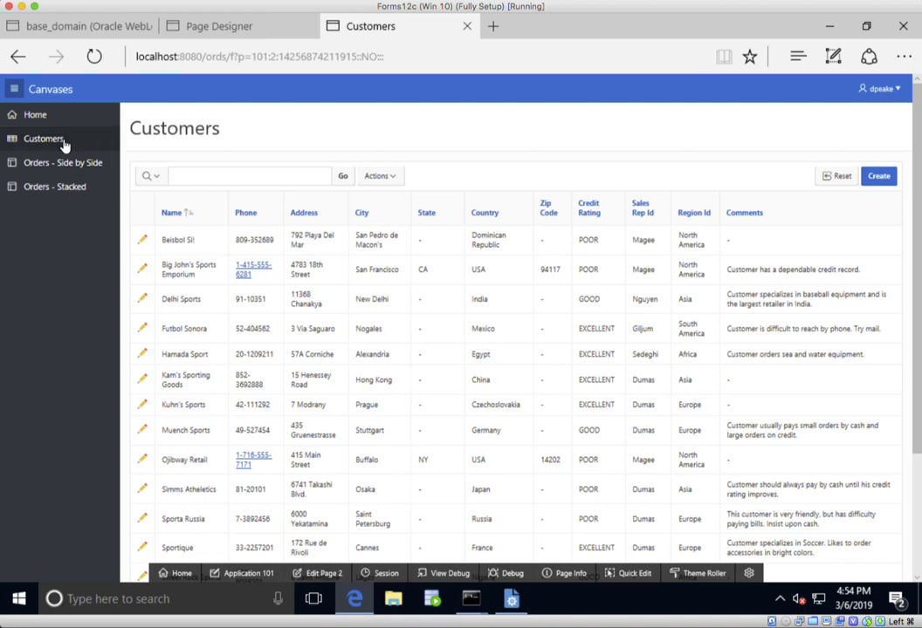
- Open the Orders - Side by Side page and view the details of customer 215's 18-SEP-07 order
left_click(81, 169)
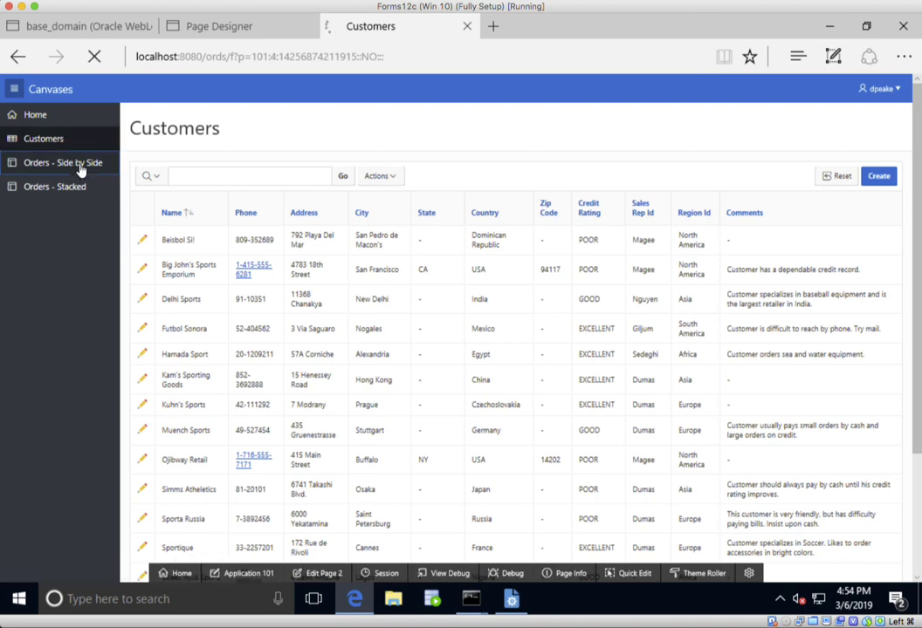
left_click(143, 204)
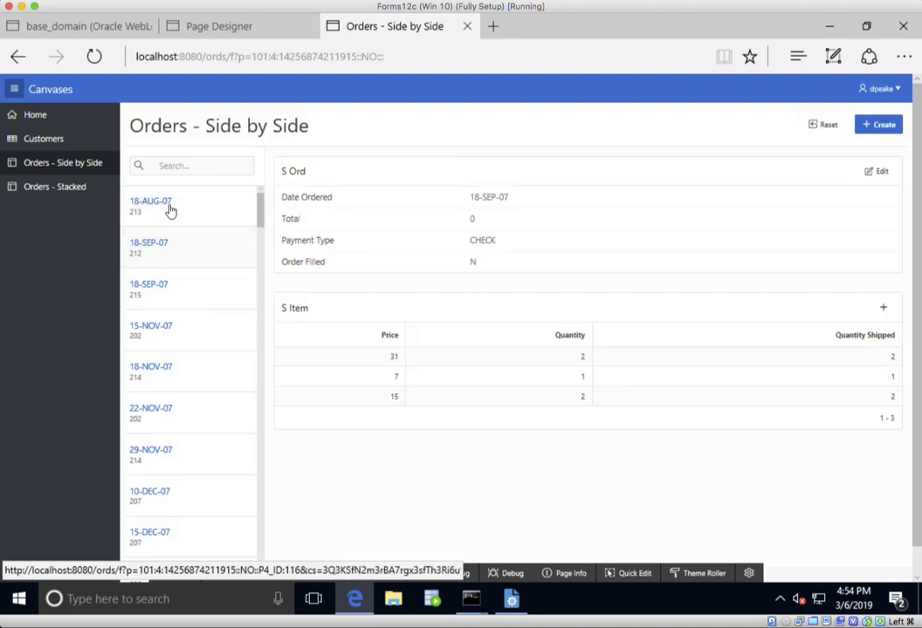
left_click(148, 285)
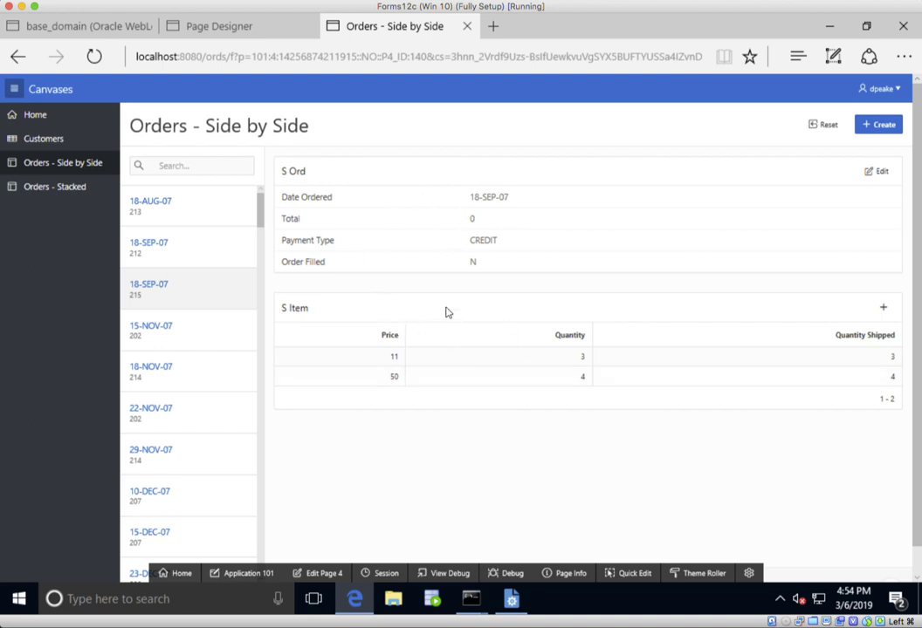
- Open the Orders - Stacked page and view the items of the order dated 08-JUL-08
left_click(69, 189)
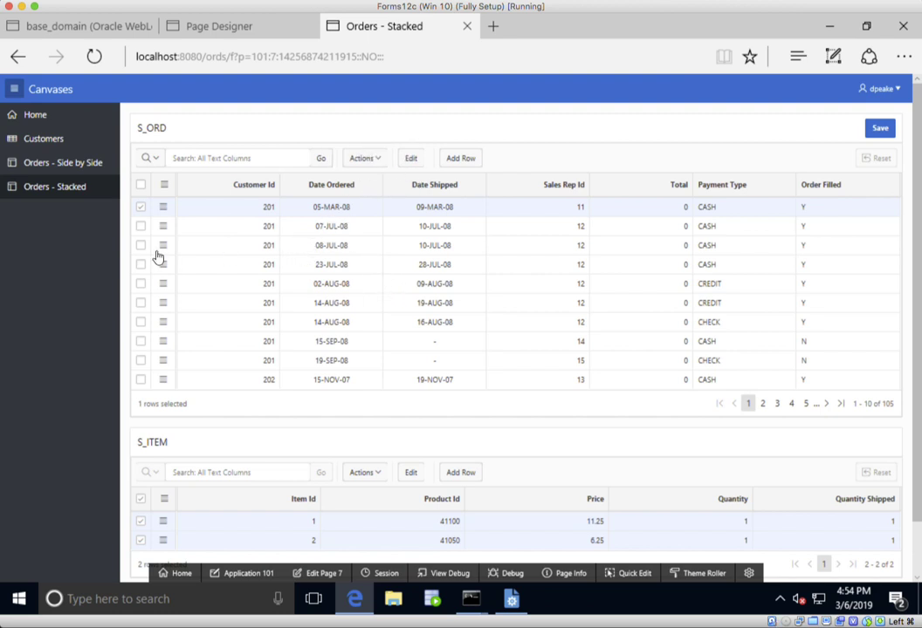
left_click(227, 249)
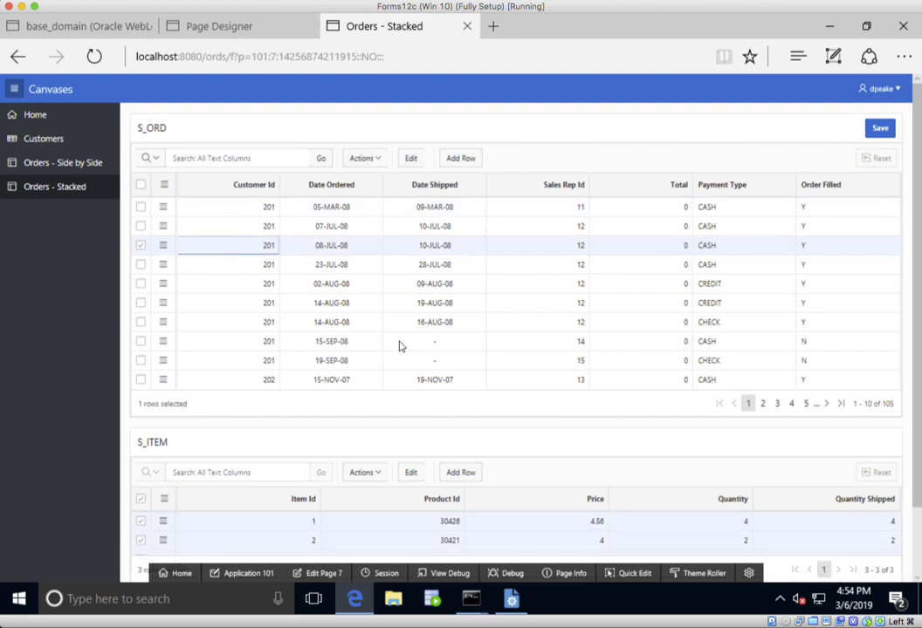
scroll(402, 342, "down", 1)
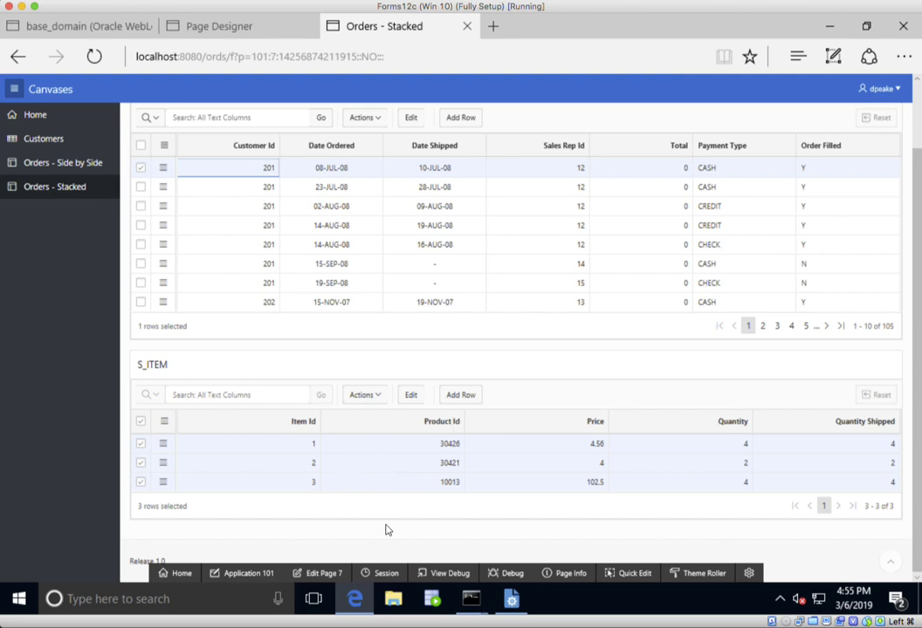
- Return to application 101 in App Builder and start creating a drill down master detail page
left_click(254, 576)
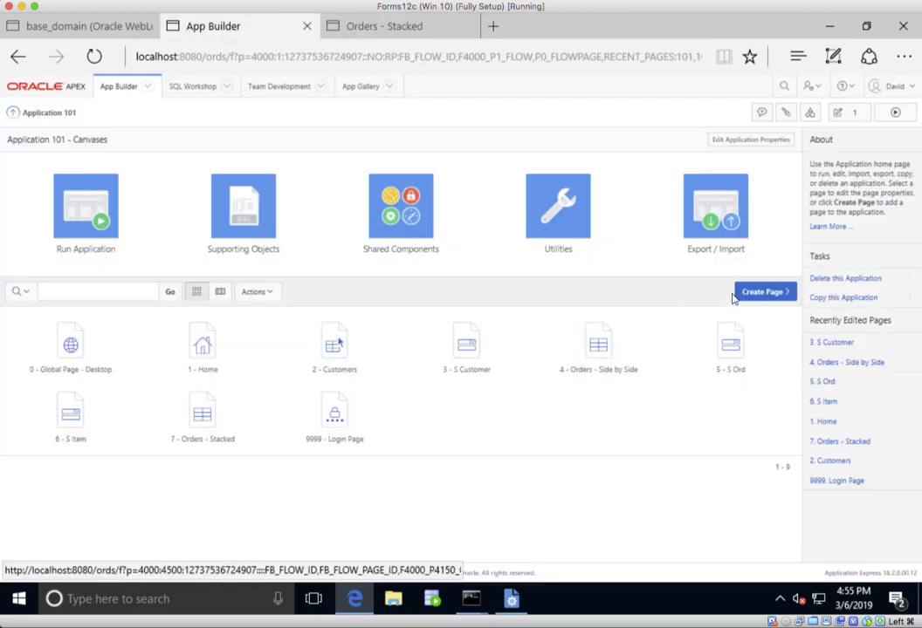
left_click(767, 294)
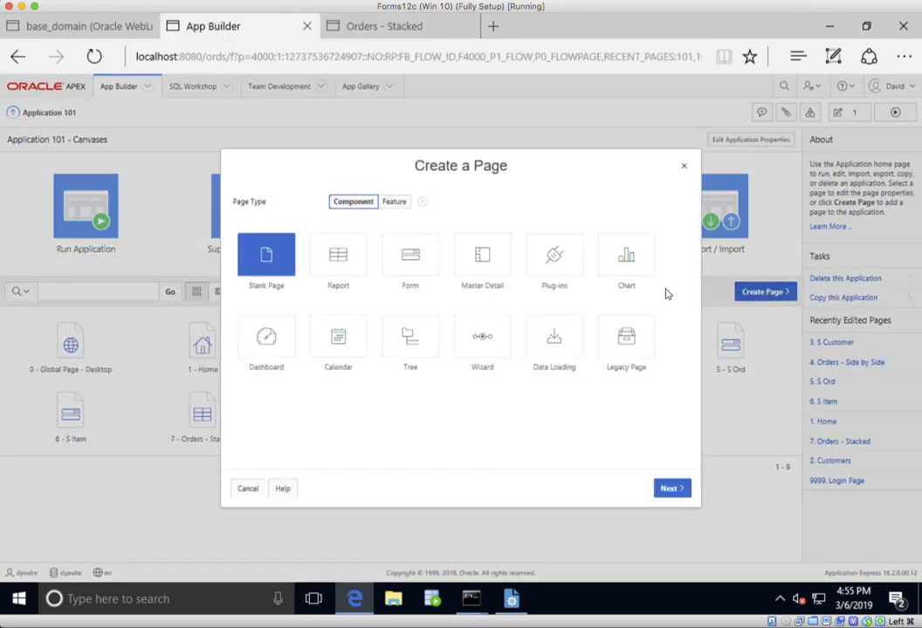
left_click(482, 262)
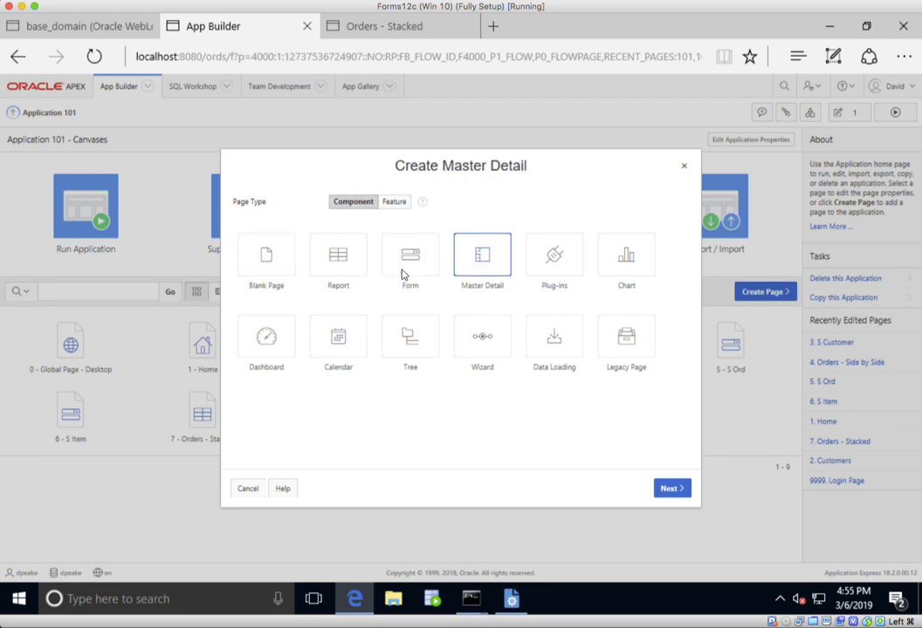
left_click(547, 236)
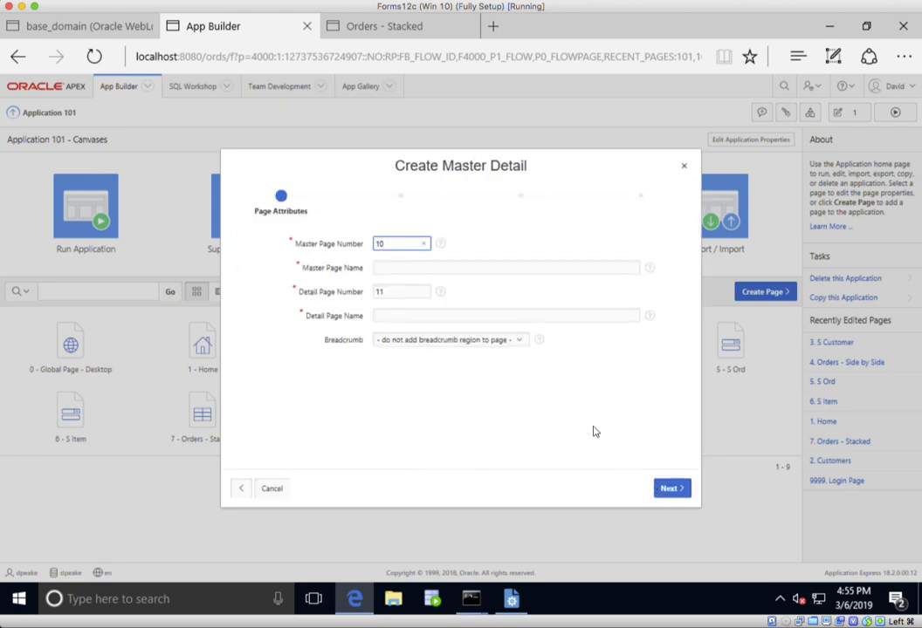
- Name the master page Orders - Drill Down and the detail page Order Details, and add the Breadcrumb region
left_click(415, 267)
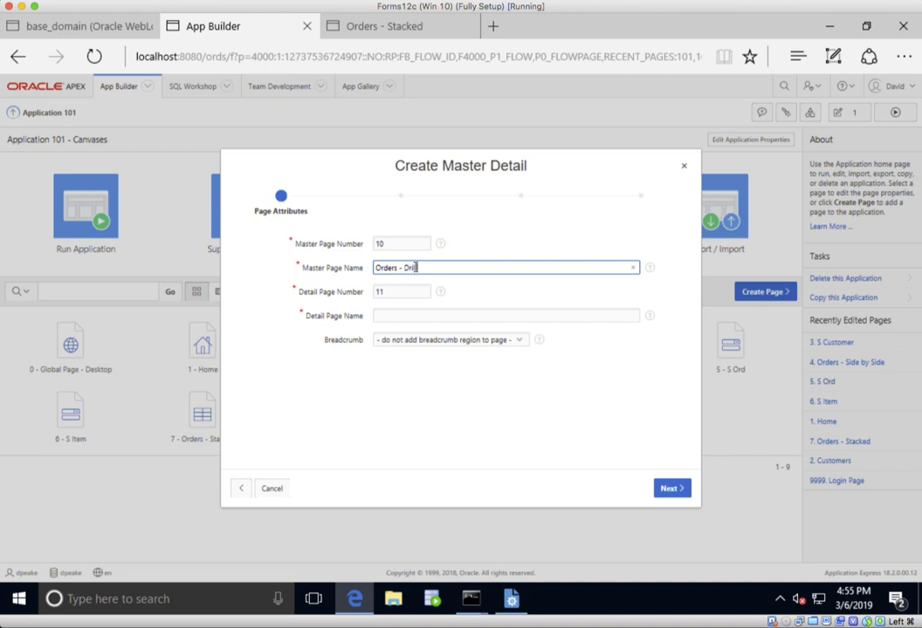
key("Tab")
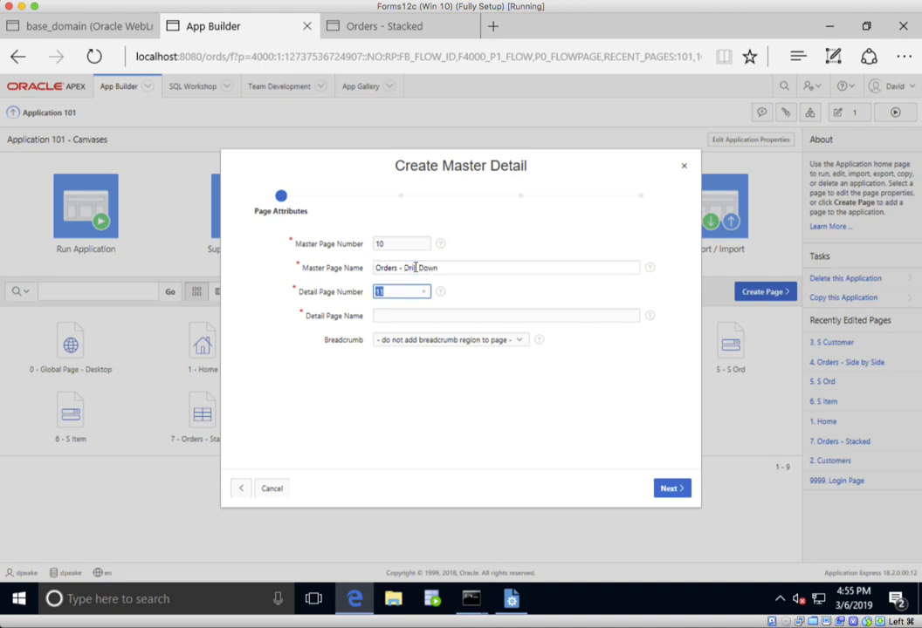
left_click(420, 313)
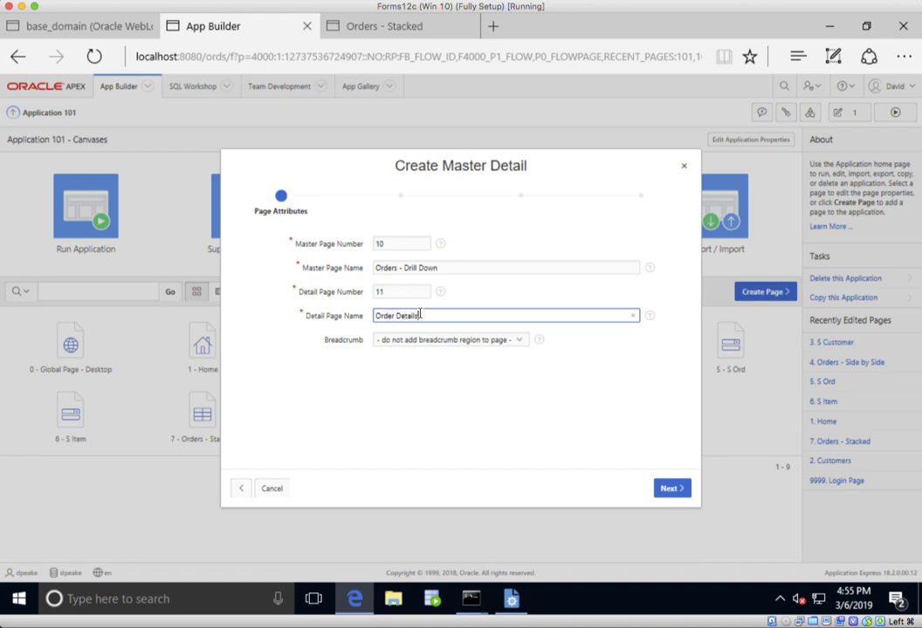
left_click(476, 343)
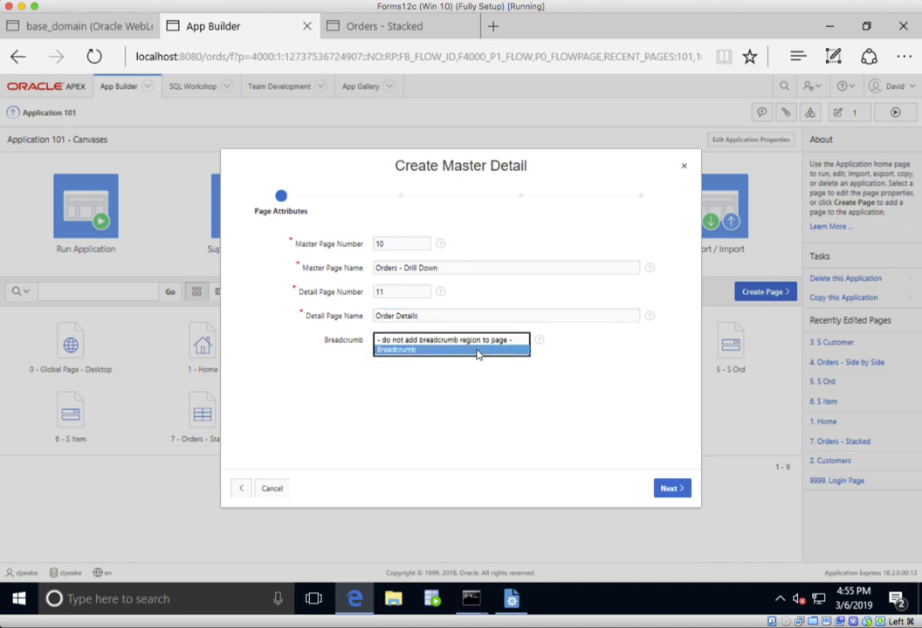
left_click(478, 349)
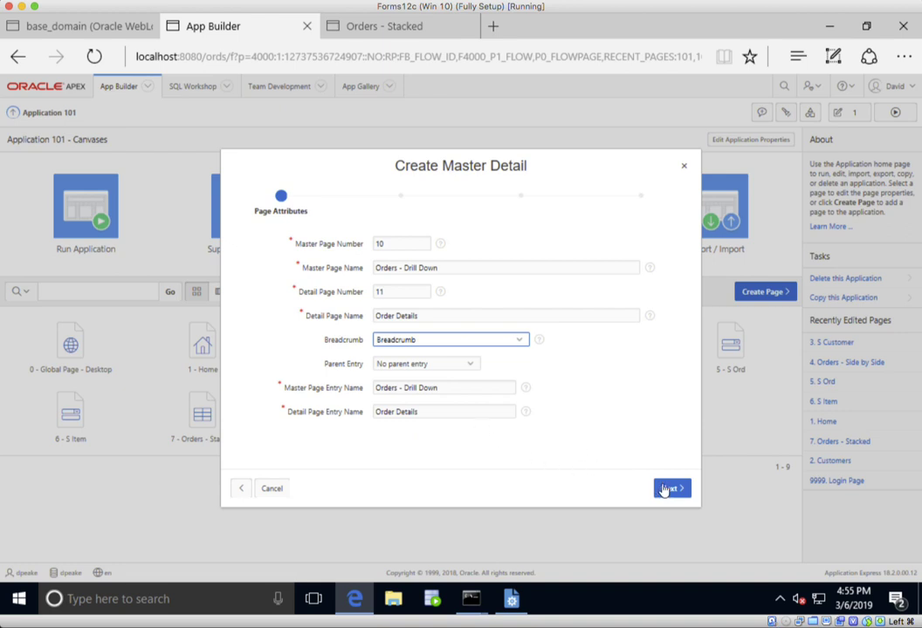
left_click(664, 490)
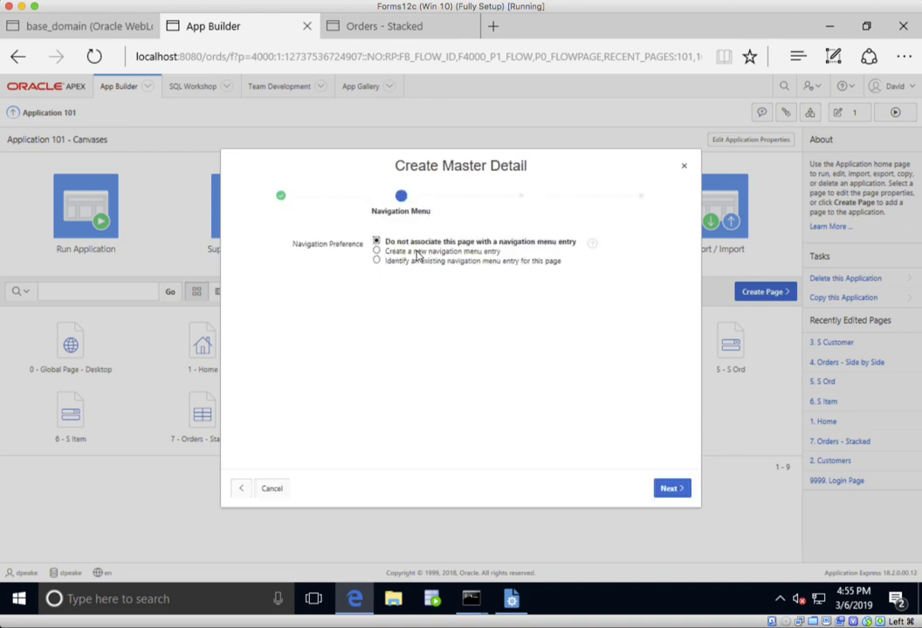
- Create a new navigation menu entry for the Orders - Drill Down page with no parent selected
key("Down")
left_click(666, 489)
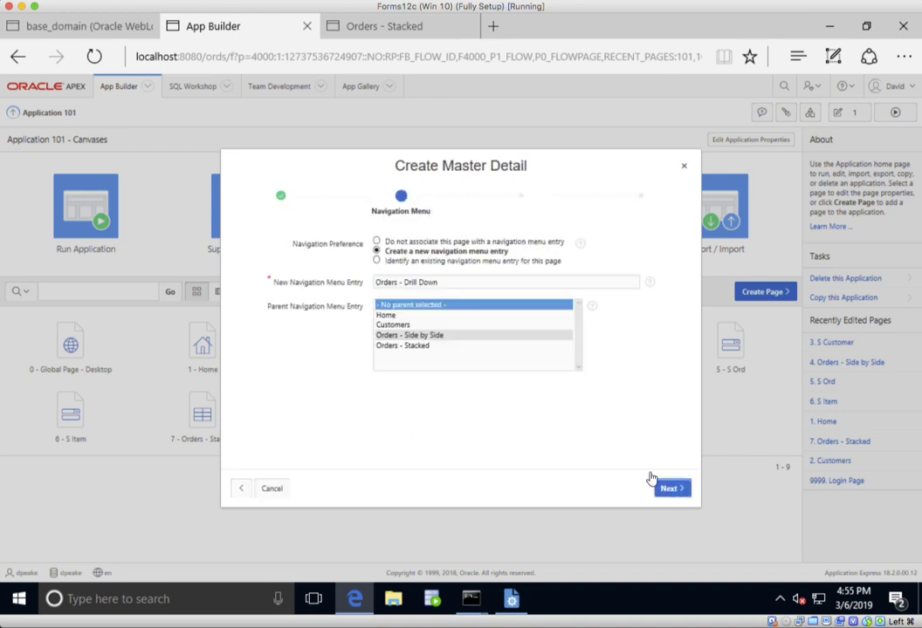
- Set the master source to the S_ORD table with ID (Number) as primary key and DATE_ORDERED (Date) as form navigation order
left_click(515, 270)
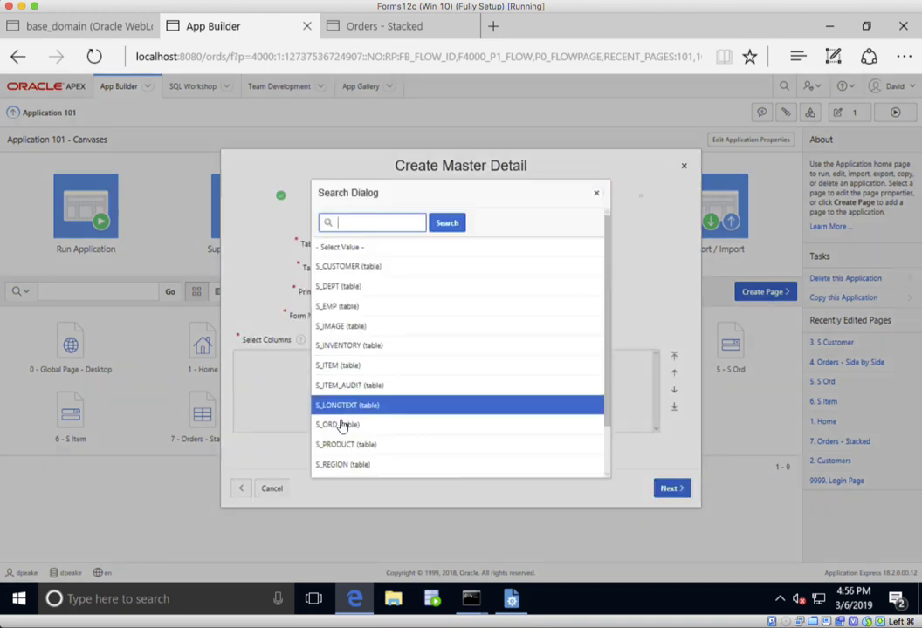
left_click(343, 426)
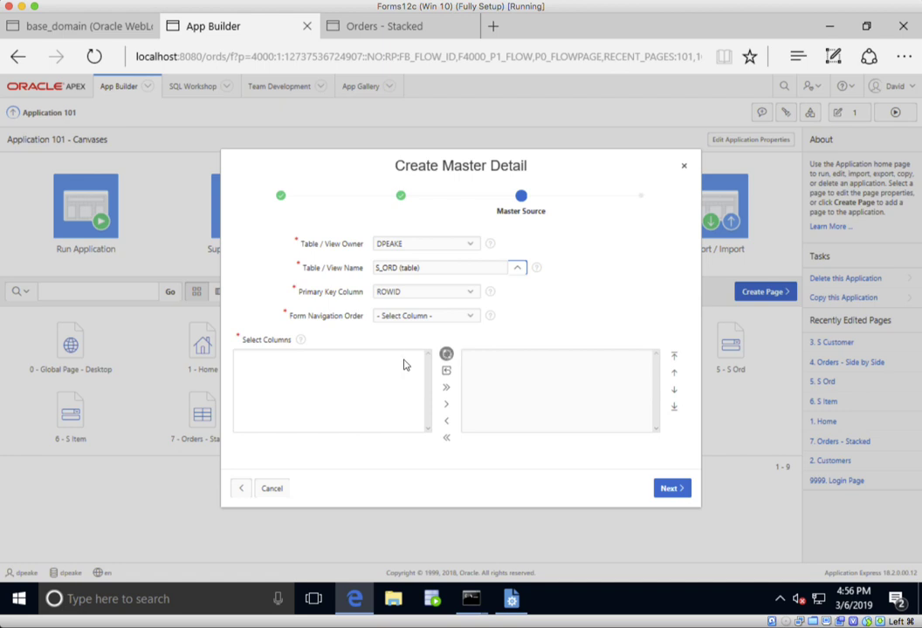
left_click(442, 297)
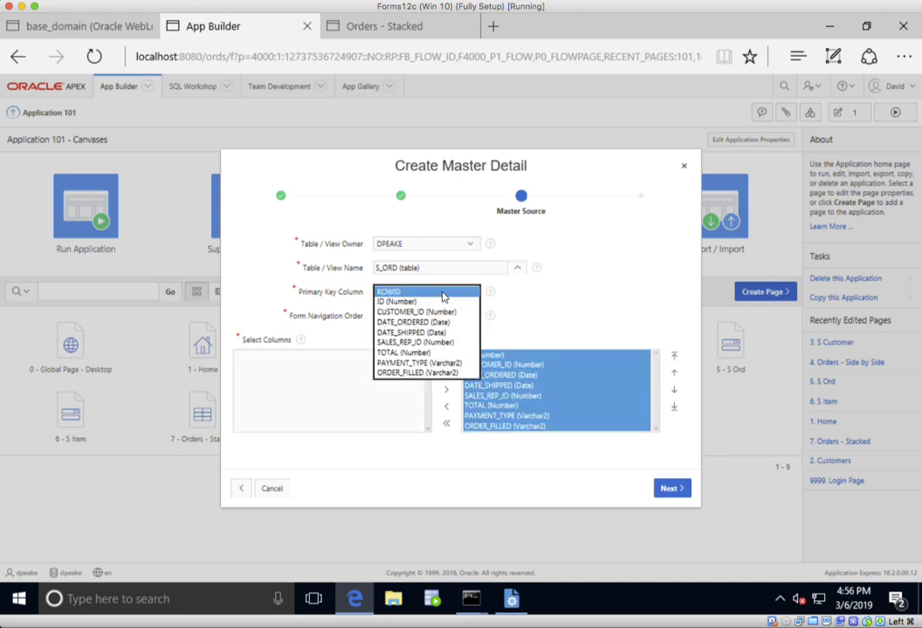
left_click(442, 302)
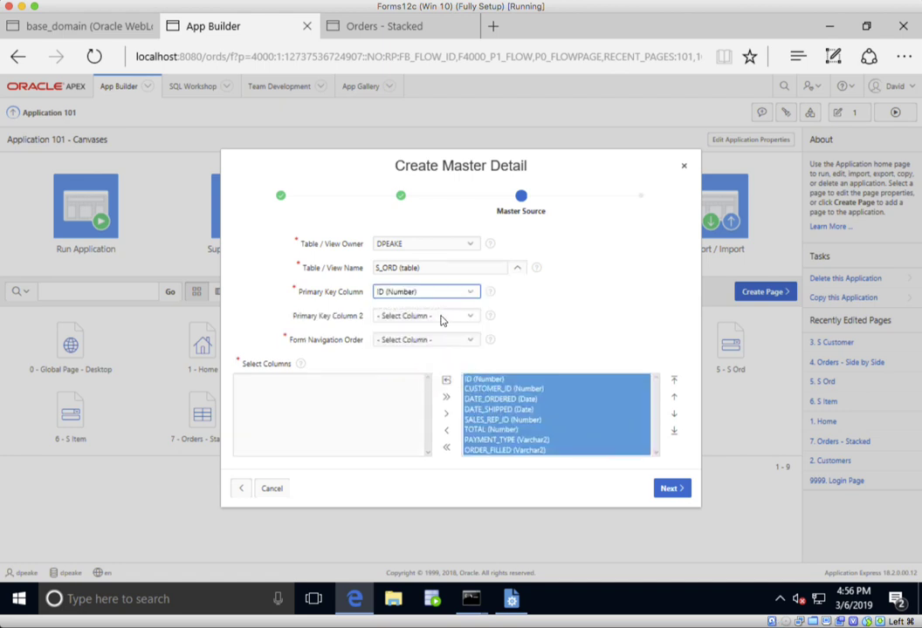
left_click(440, 341)
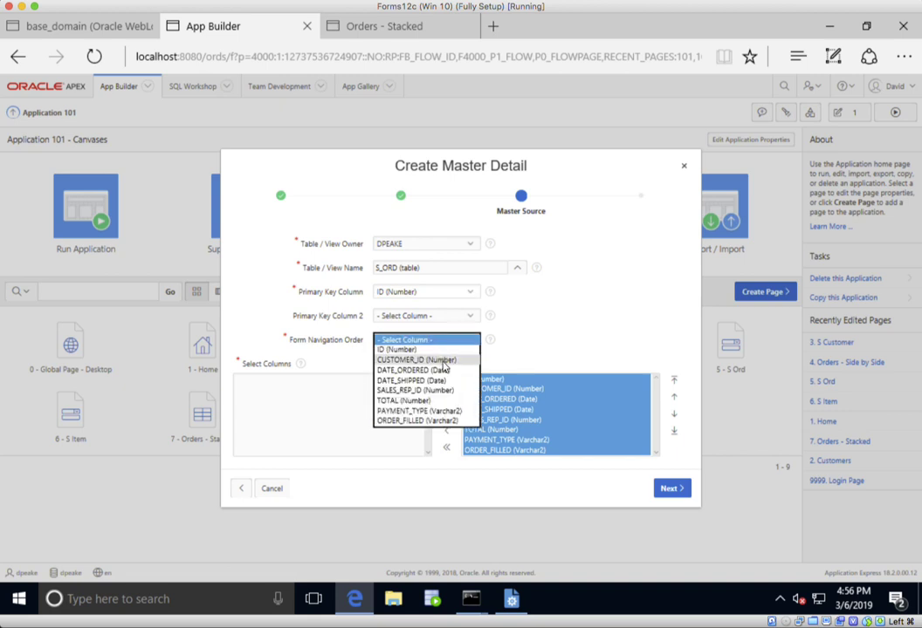
left_click(441, 370)
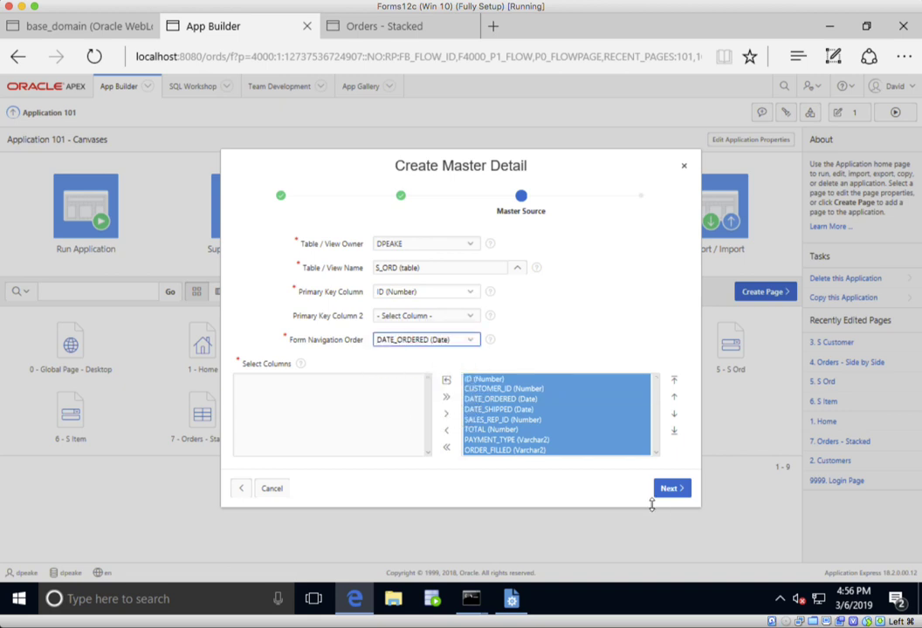
left_click(672, 494)
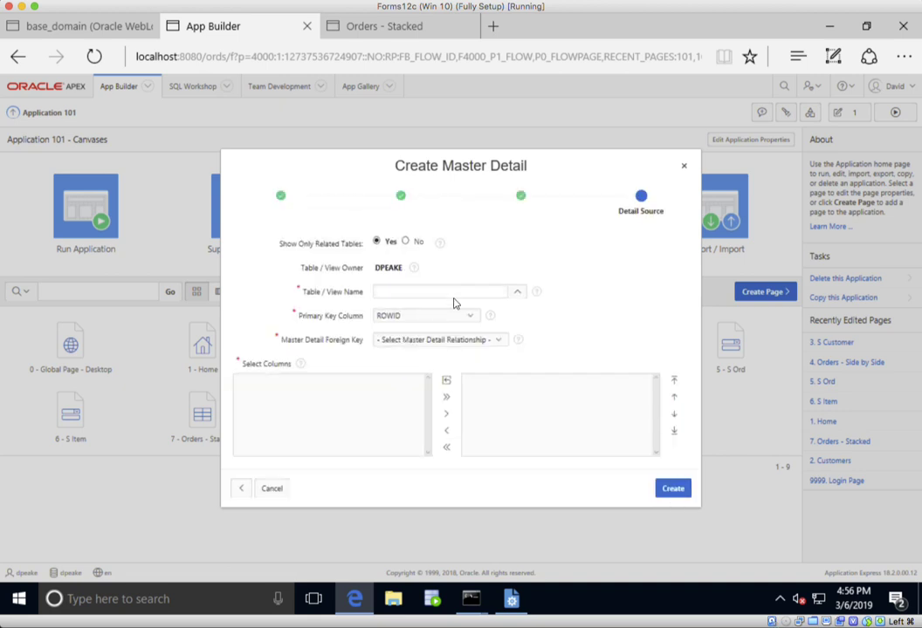
- Set the detail source to the S_ITEM table with master detail foreign key ID -> ORD_ID, and create the pages
left_click(518, 292)
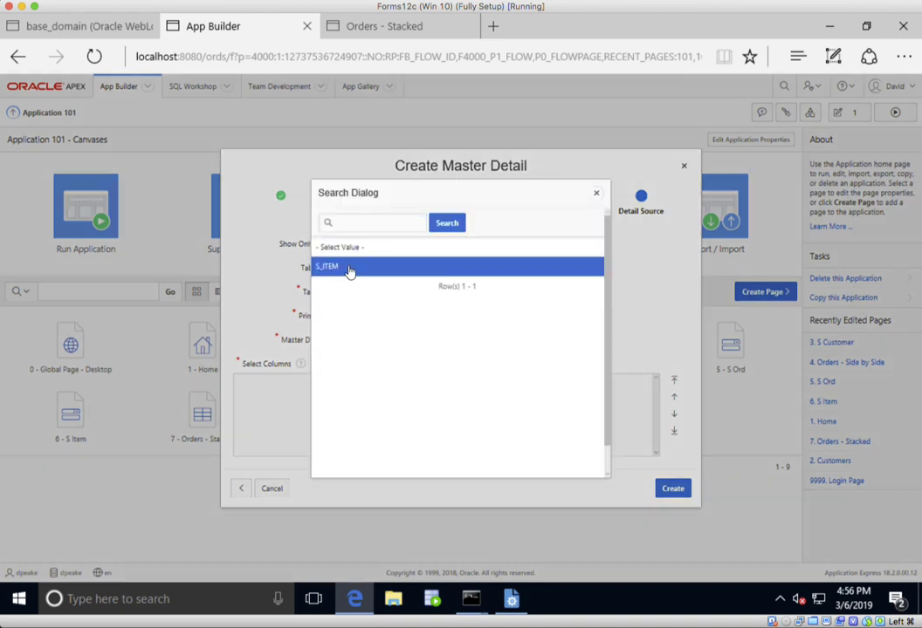
left_click(348, 268)
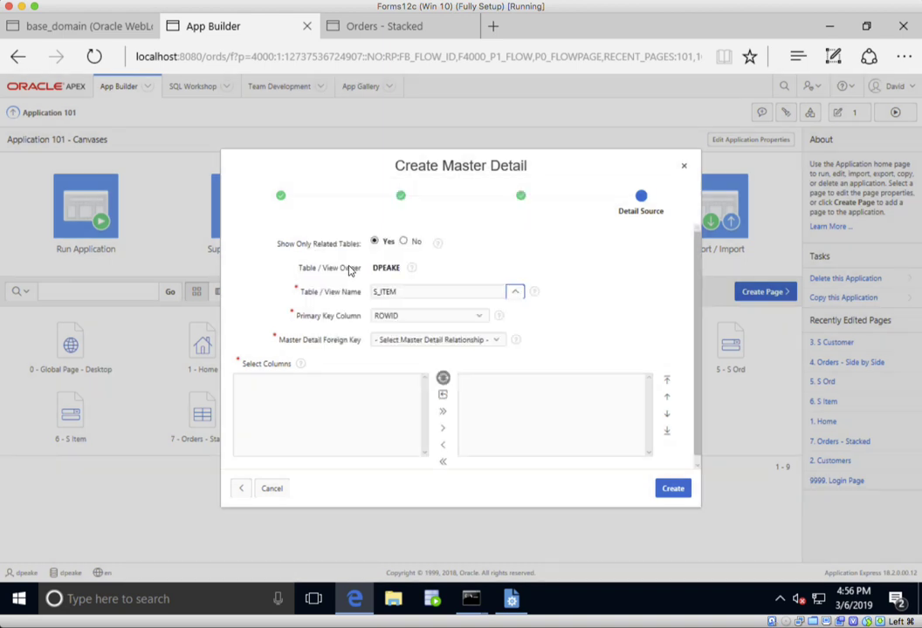
left_click(465, 340)
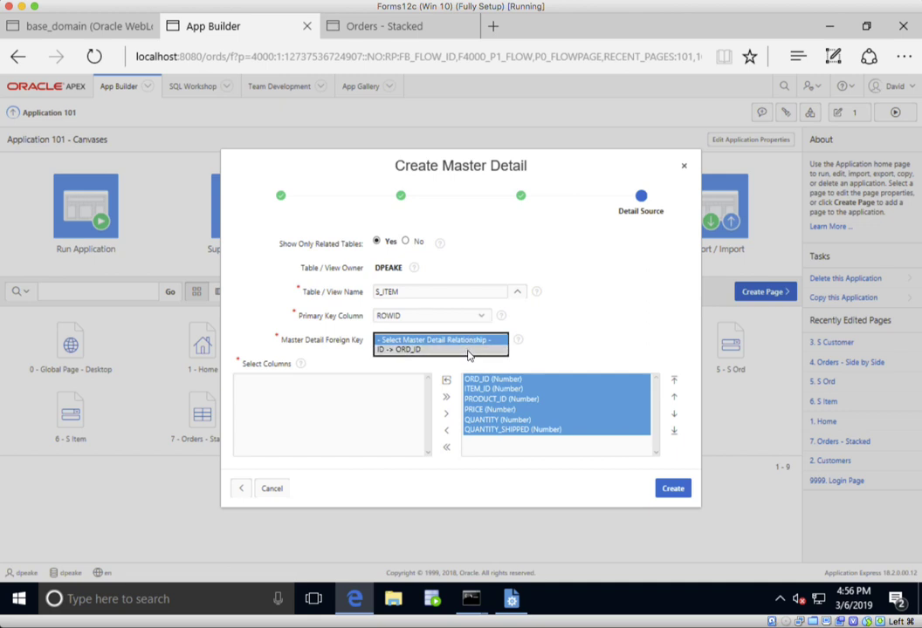
left_click(468, 350)
left_click(672, 489)
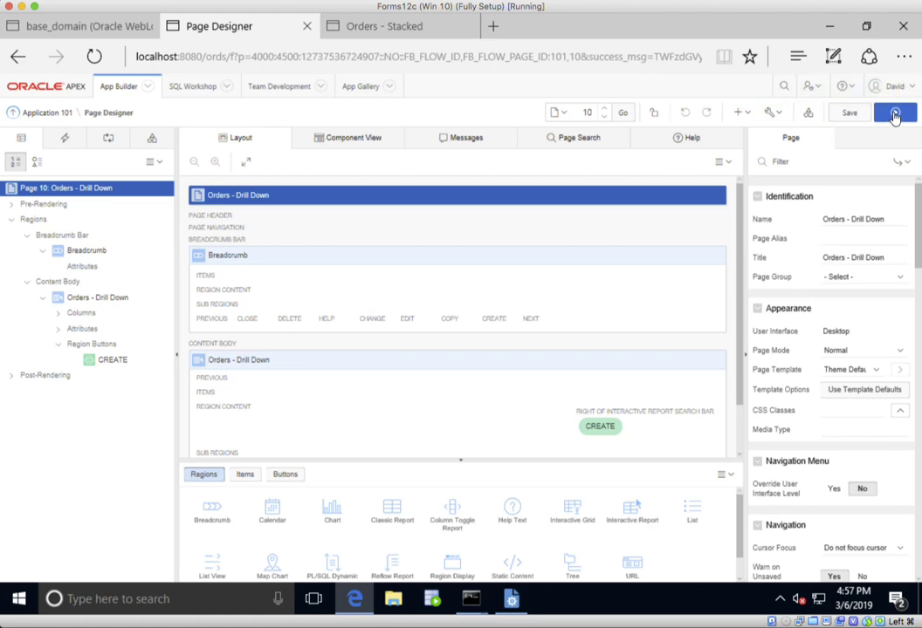
- Run the Orders - Drill Down page and view the details and items of the order with Id 2
left_click(895, 117)
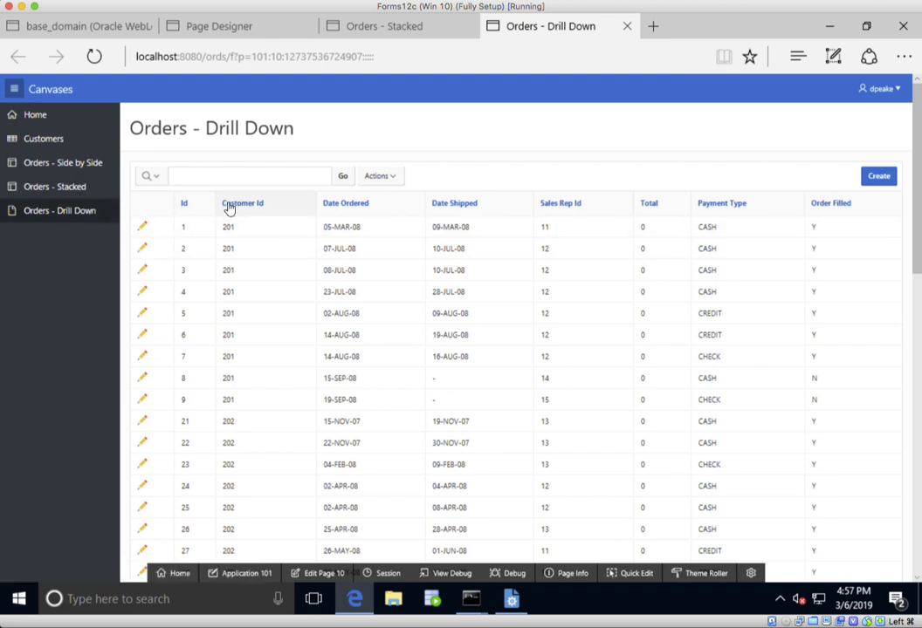
left_click(143, 250)
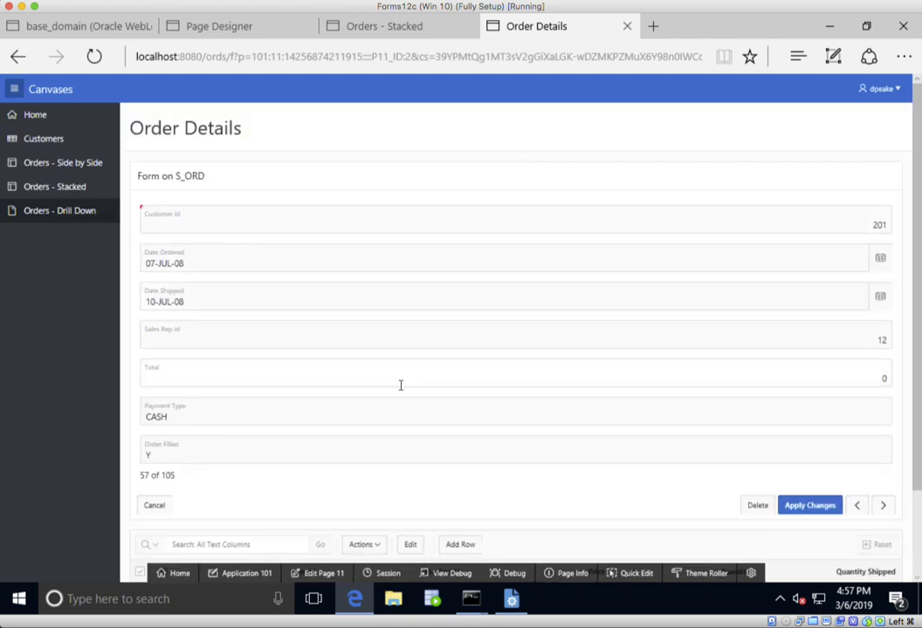
scroll(400, 385, "down", 2)
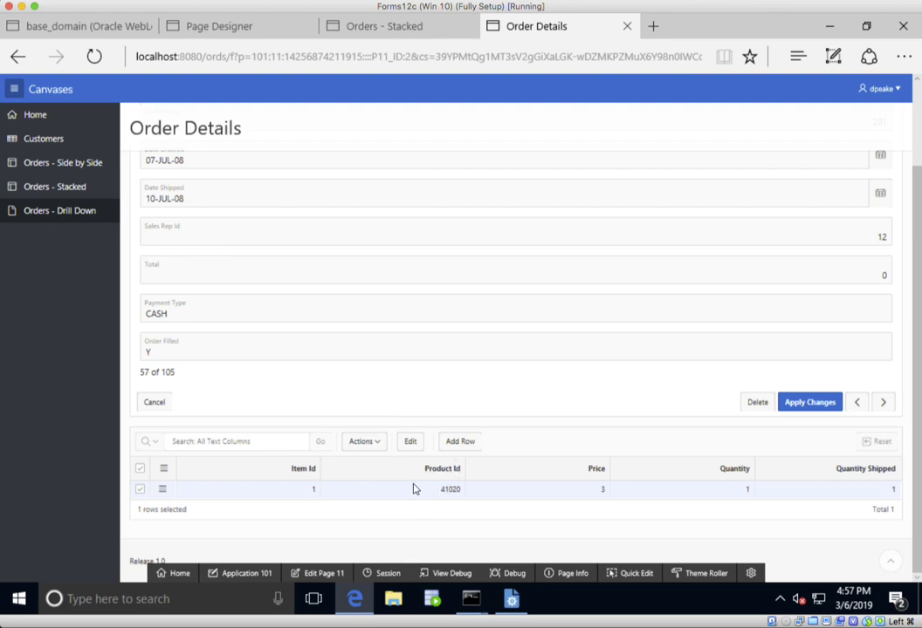
- Show the layout columns on the running Order Details page
left_click(573, 576)
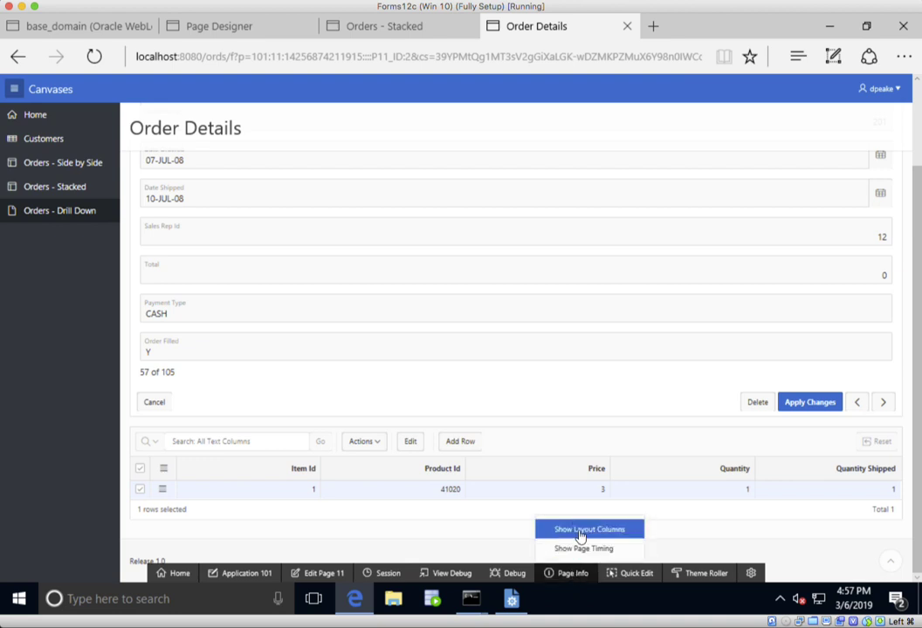
left_click(580, 530)
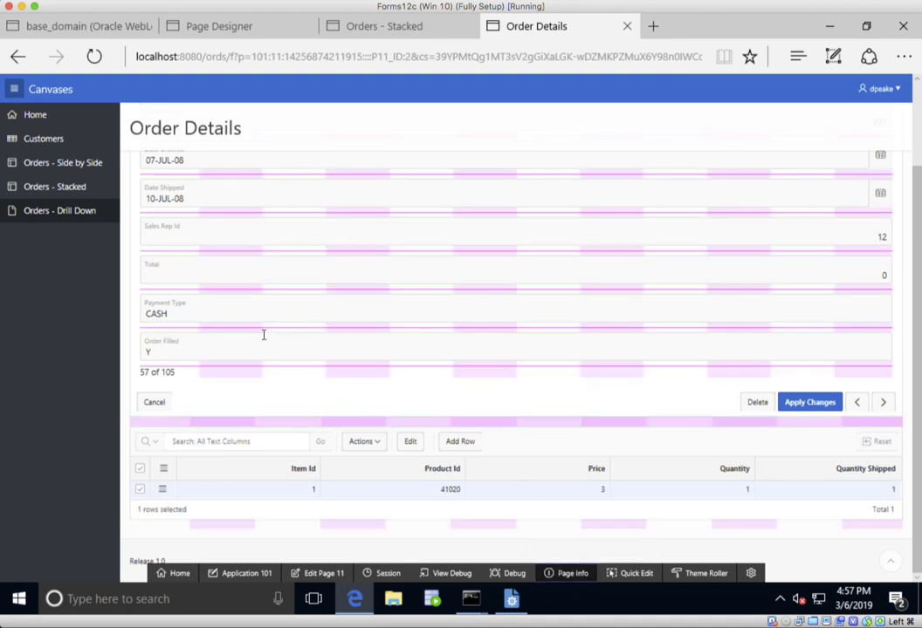